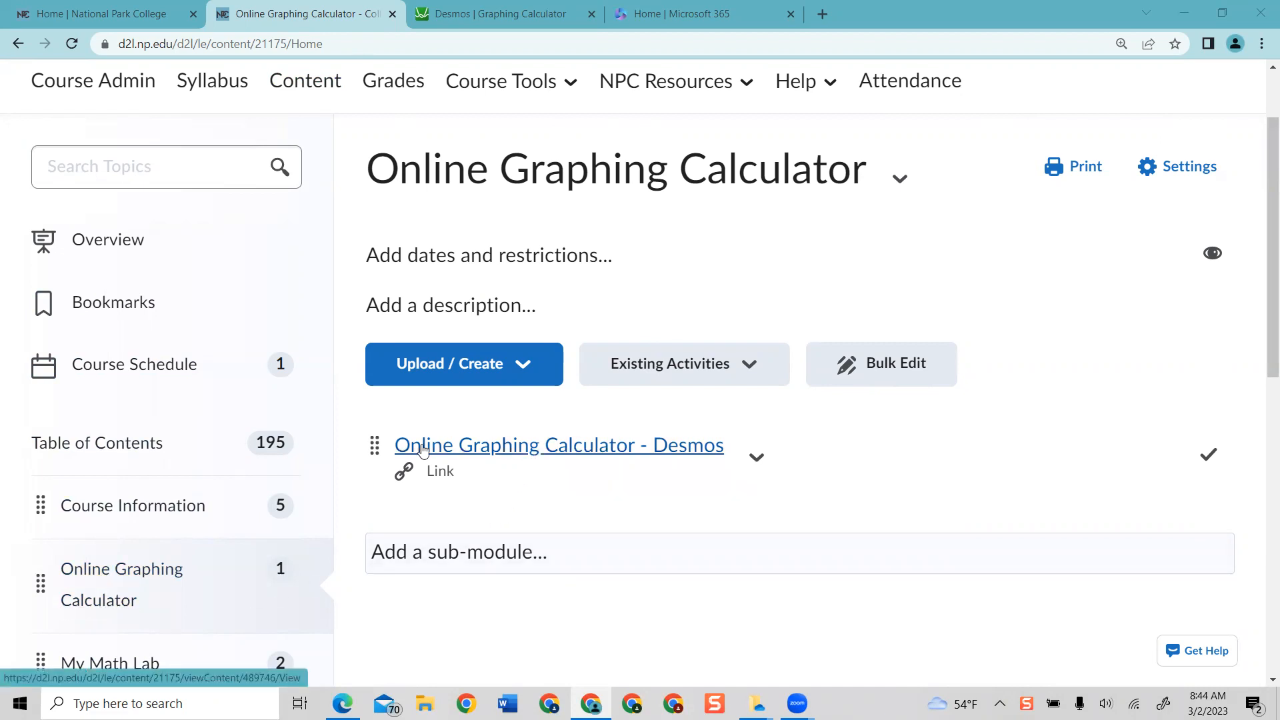
Open the Online Graphing Calculator - Desmos link from the course page and delete all of its preset trig expressions
left_click(610, 452)
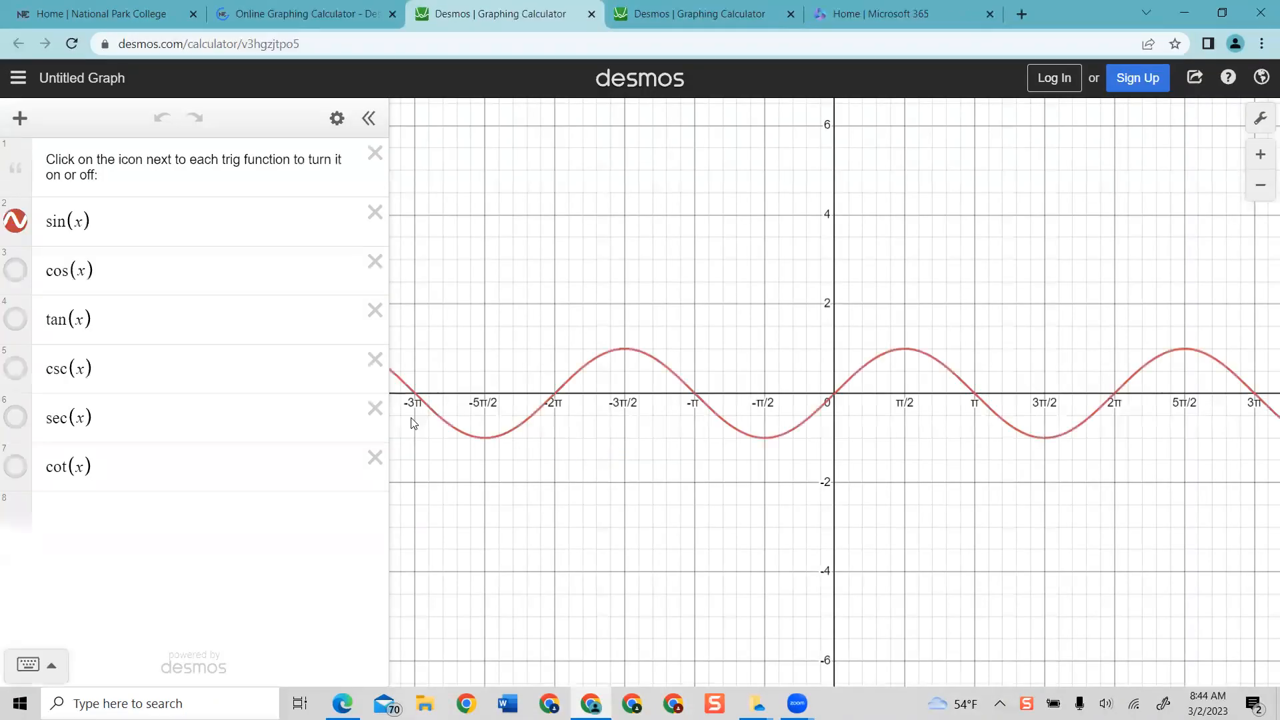
left_click(375, 459)
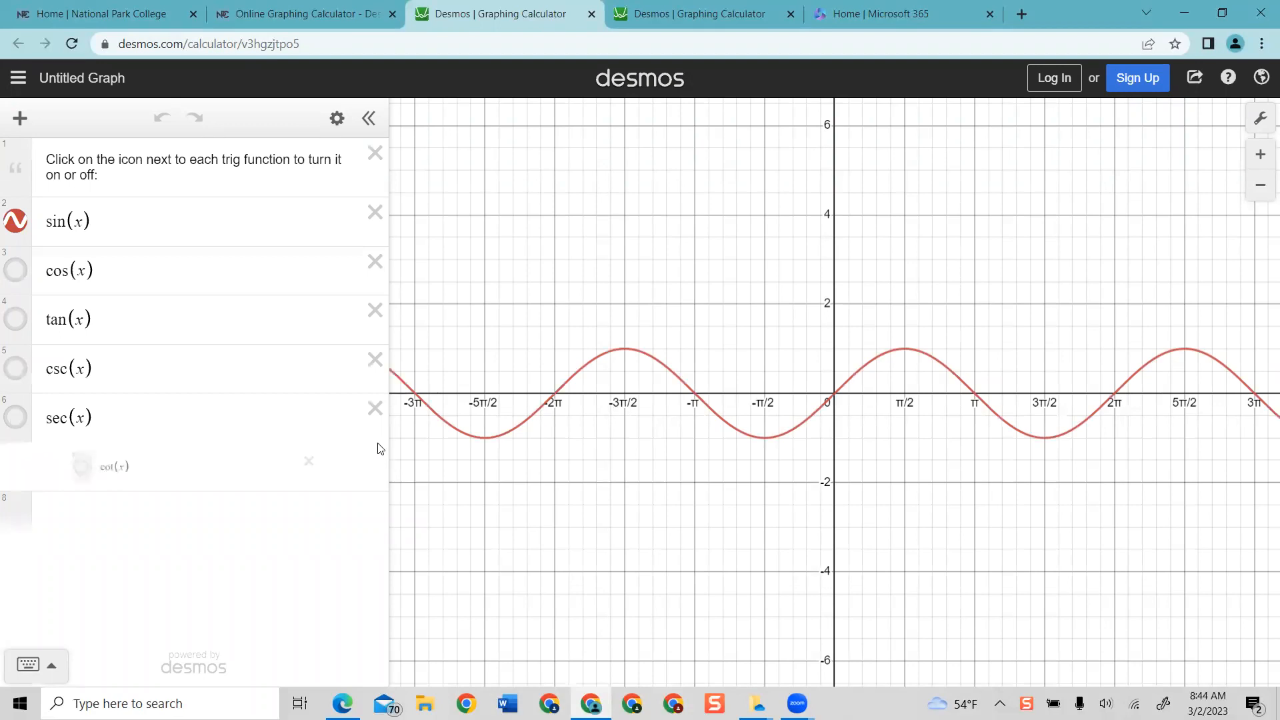
left_click(375, 409)
left_click(375, 360)
left_click(374, 311)
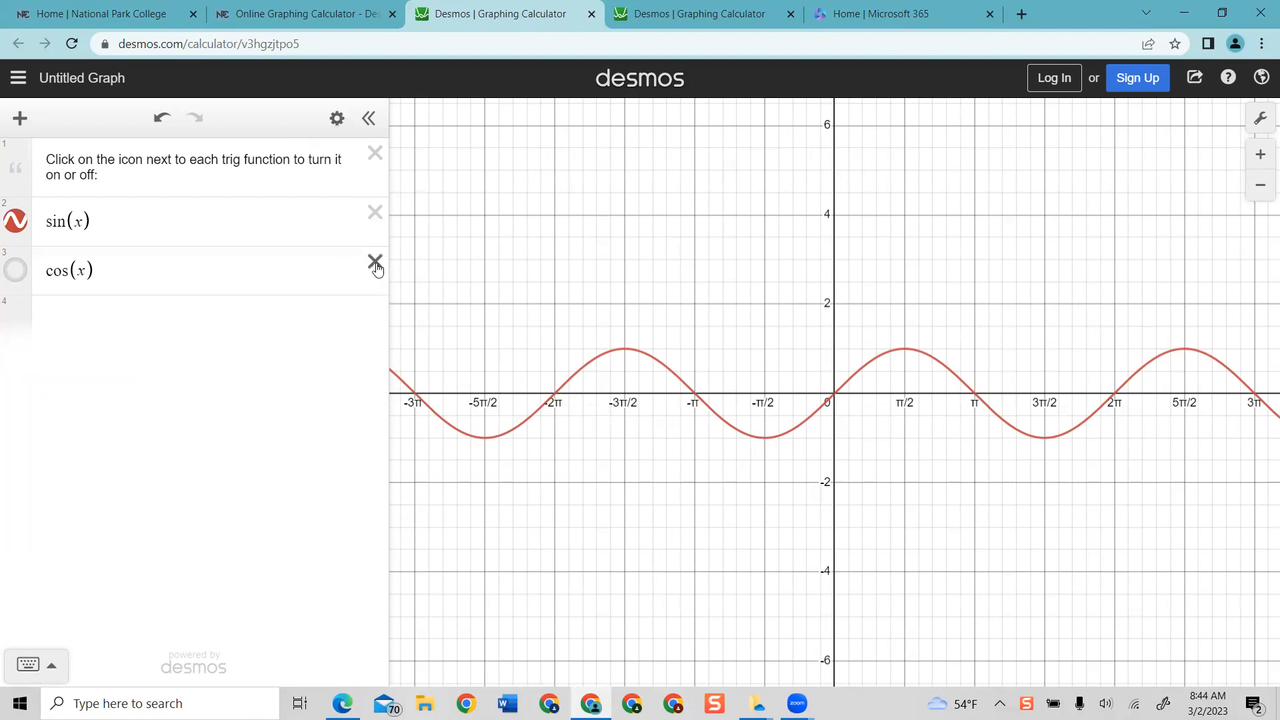
left_click(336, 118)
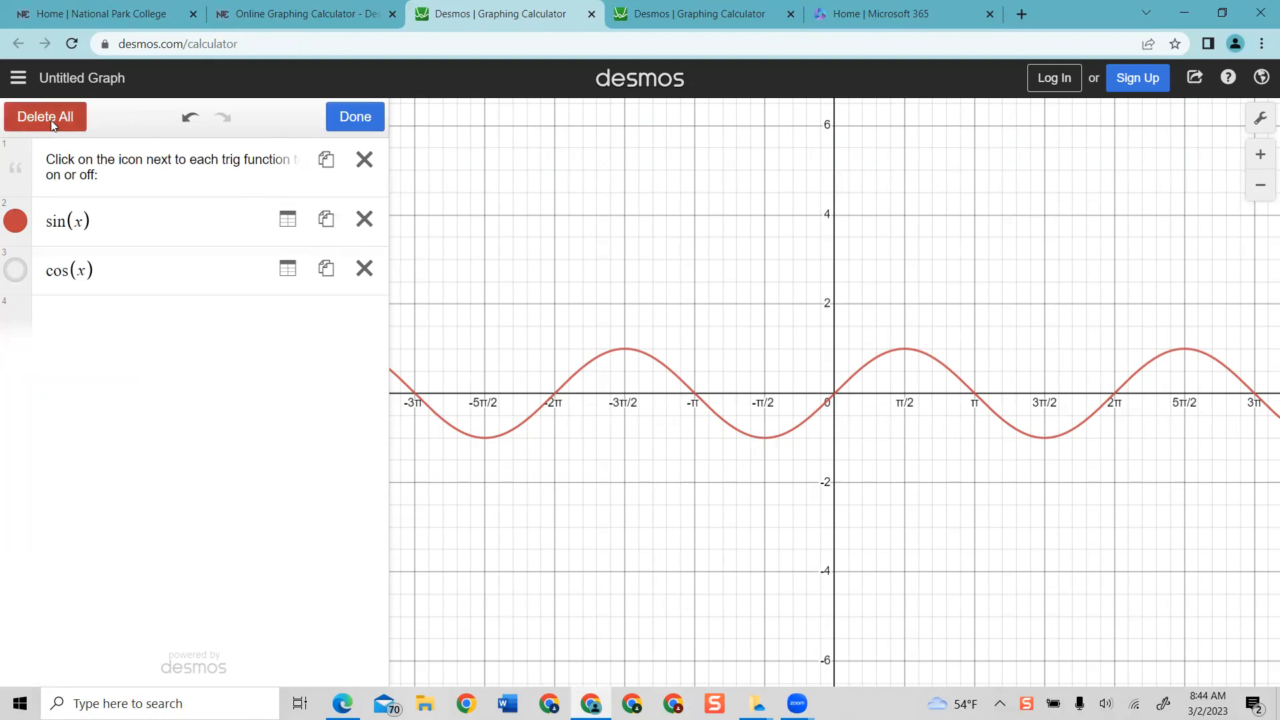
left_click(51, 120)
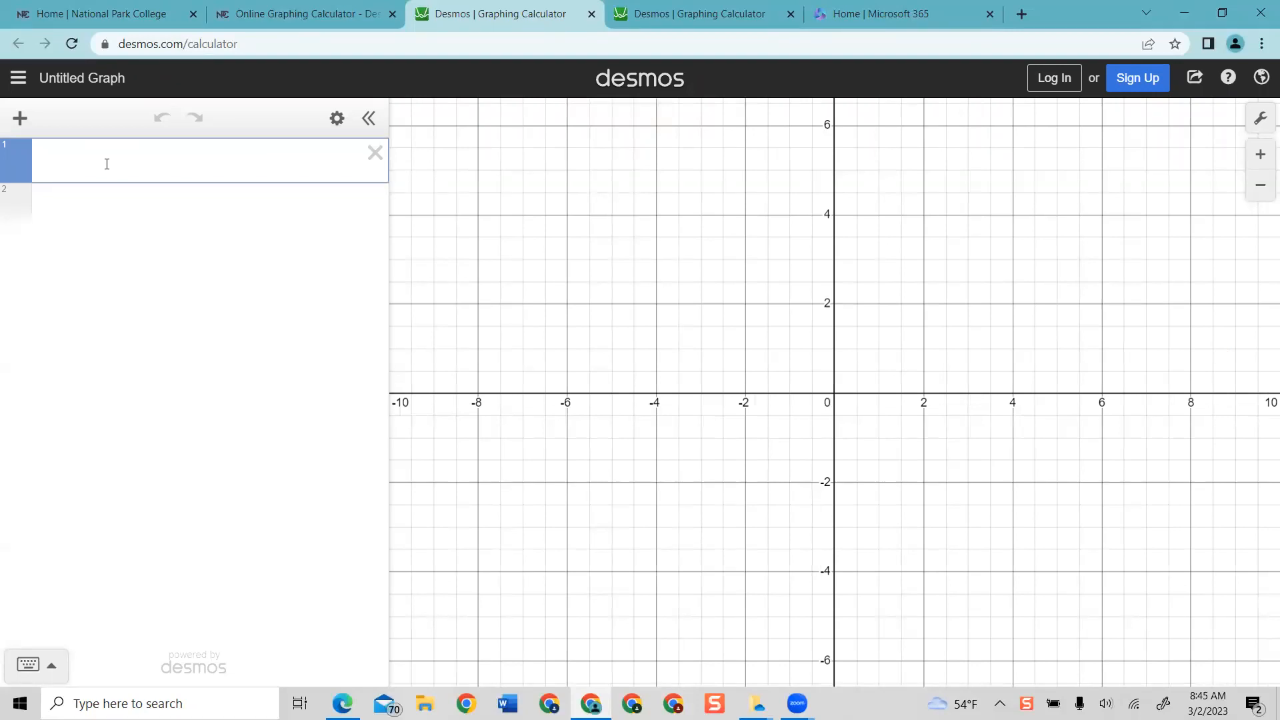
Graph the line 4x − 2y = 3 in the first expression
type("4")
type("x-")
type("2")
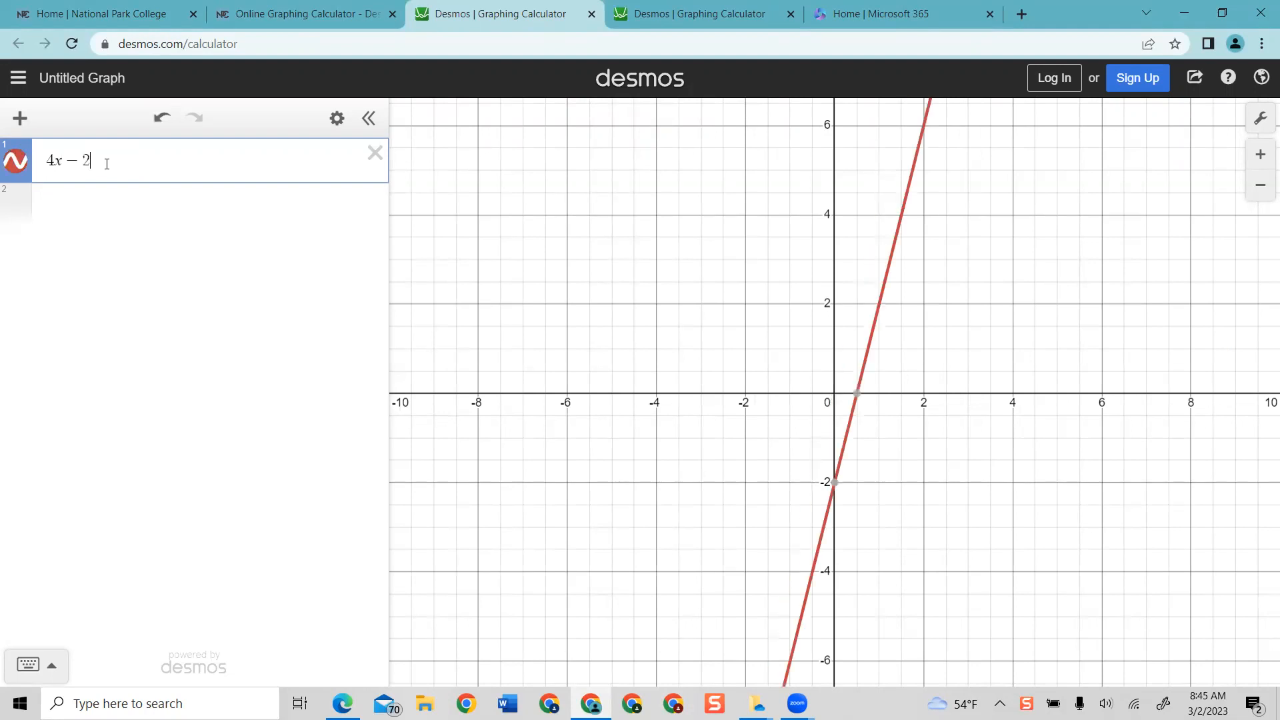
type("y=")
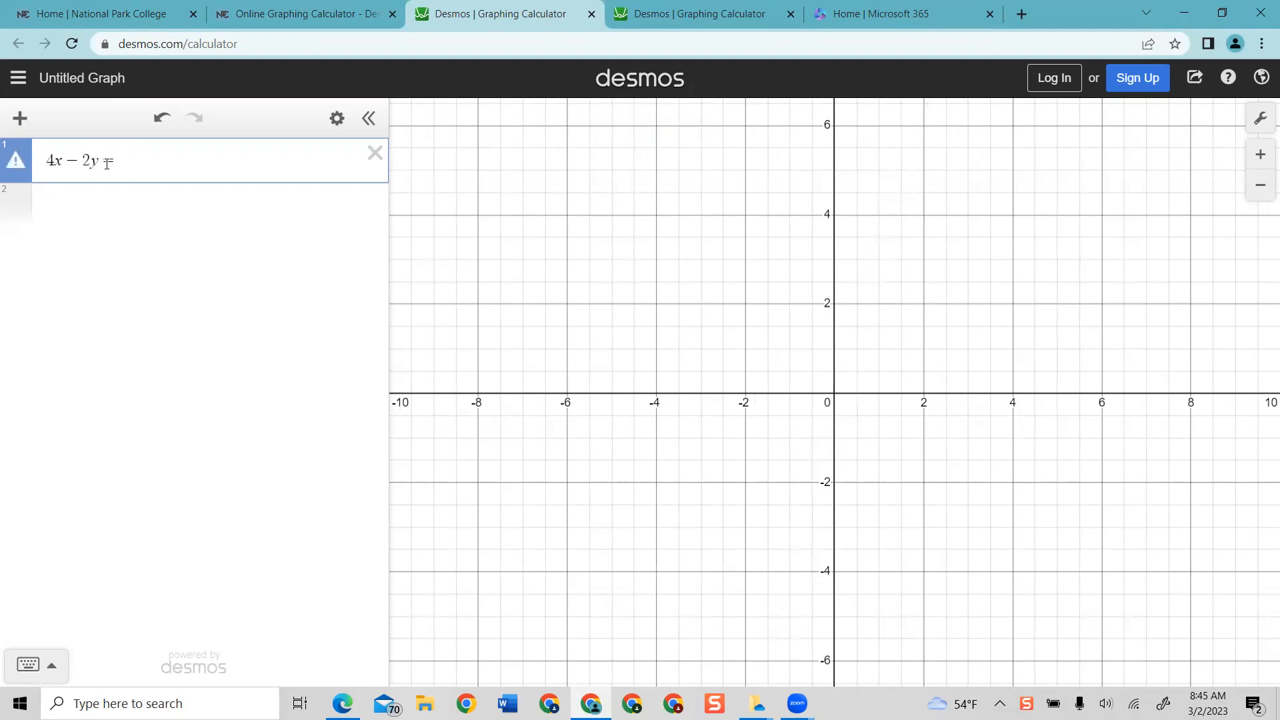
type("3")
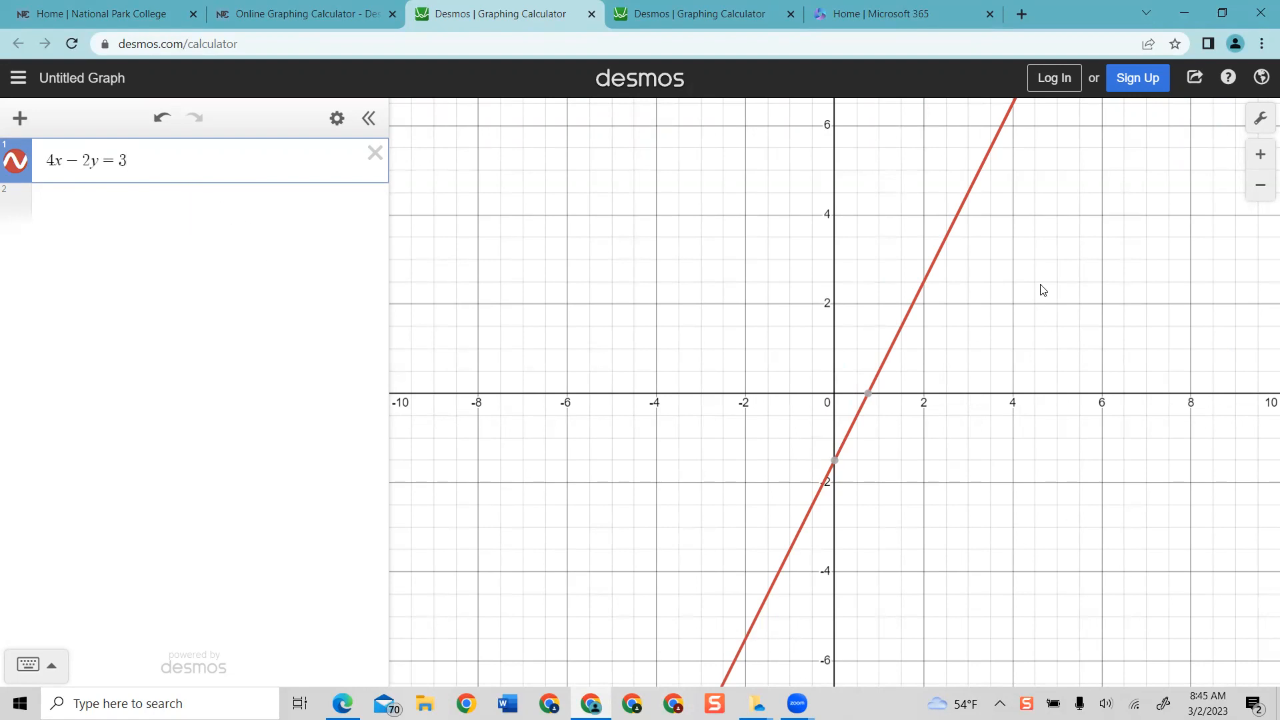
mouse_move(836, 462)
mouse_move(869, 397)
Add the line y = −7x + 3/2 as a second expression, with 3/2 as a fraction
left_click(172, 222)
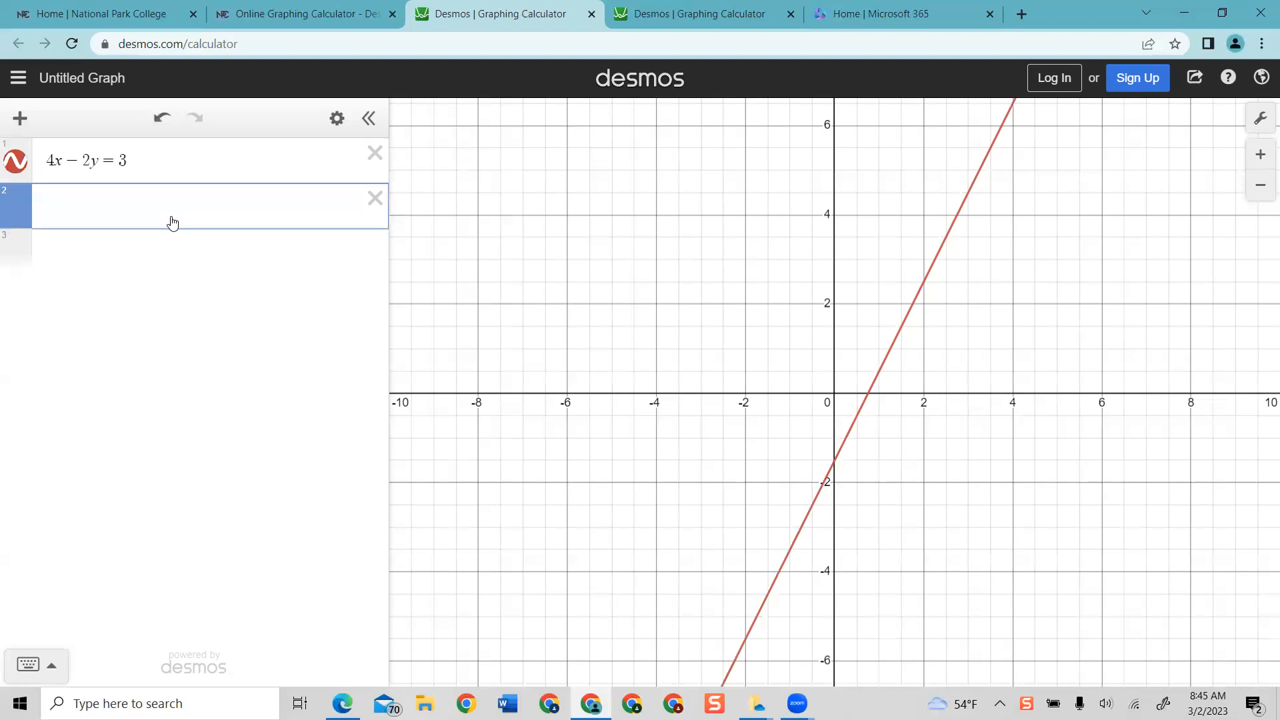
type("y=-7x+3/2")
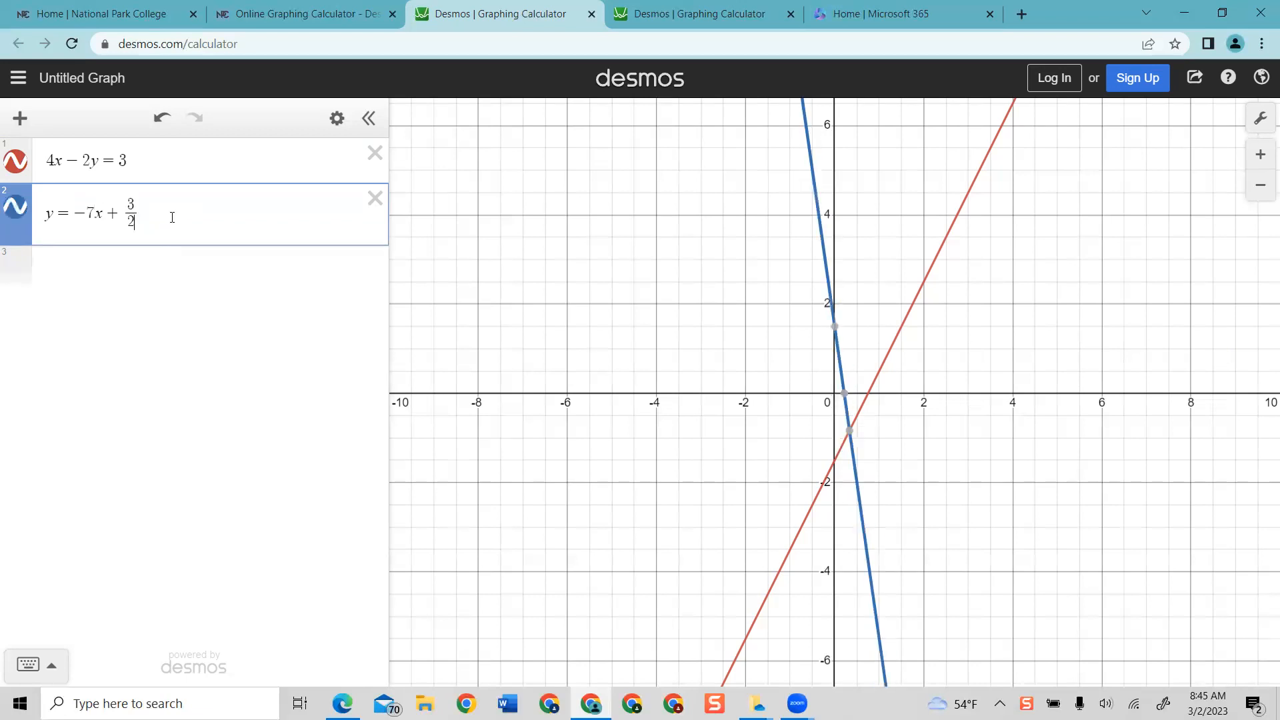
mouse_move(837, 336)
mouse_move(852, 434)
Delete both existing line equations and graph y = −2x + 7 in their place
left_click(134, 286)
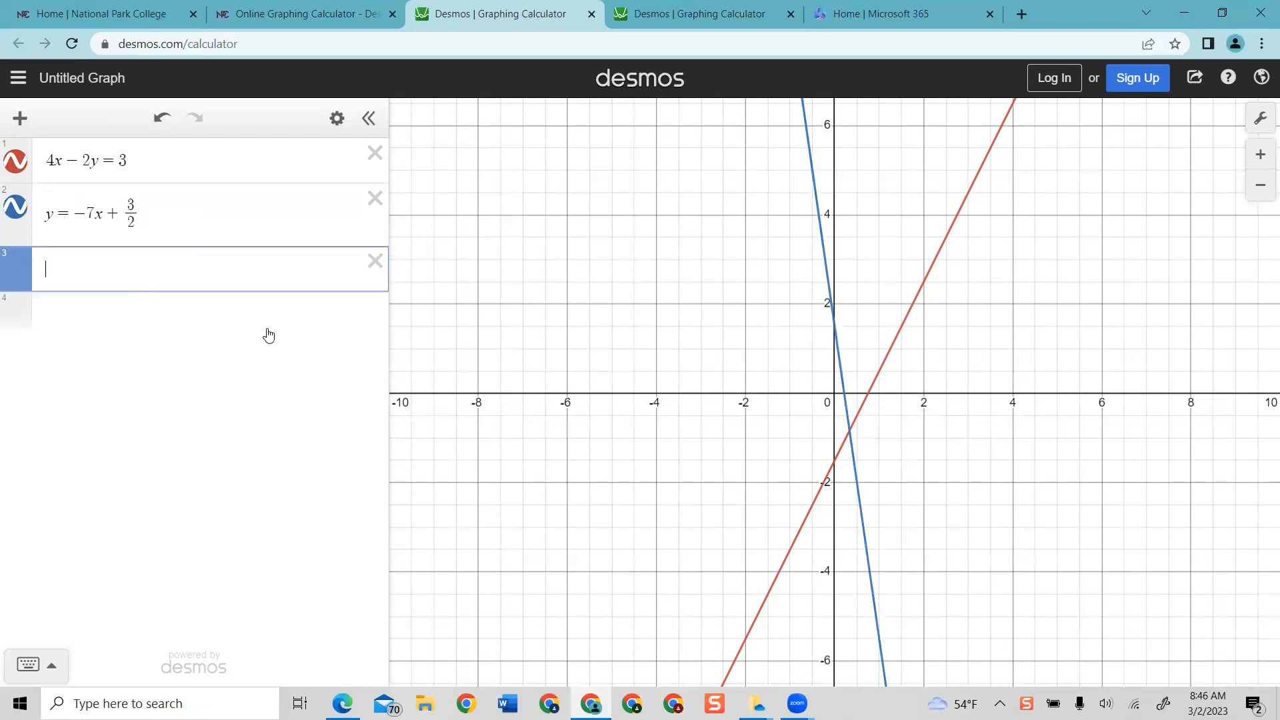
left_click(375, 198)
left_click(375, 153)
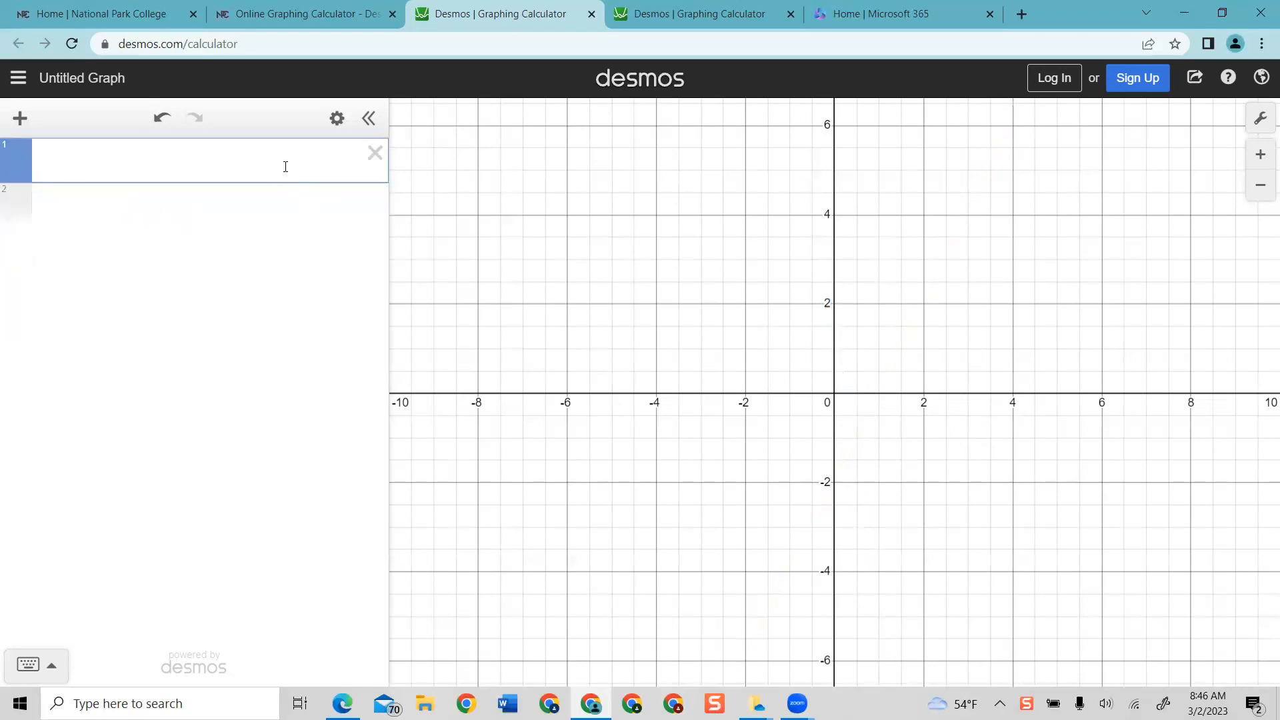
type("y=-2x")
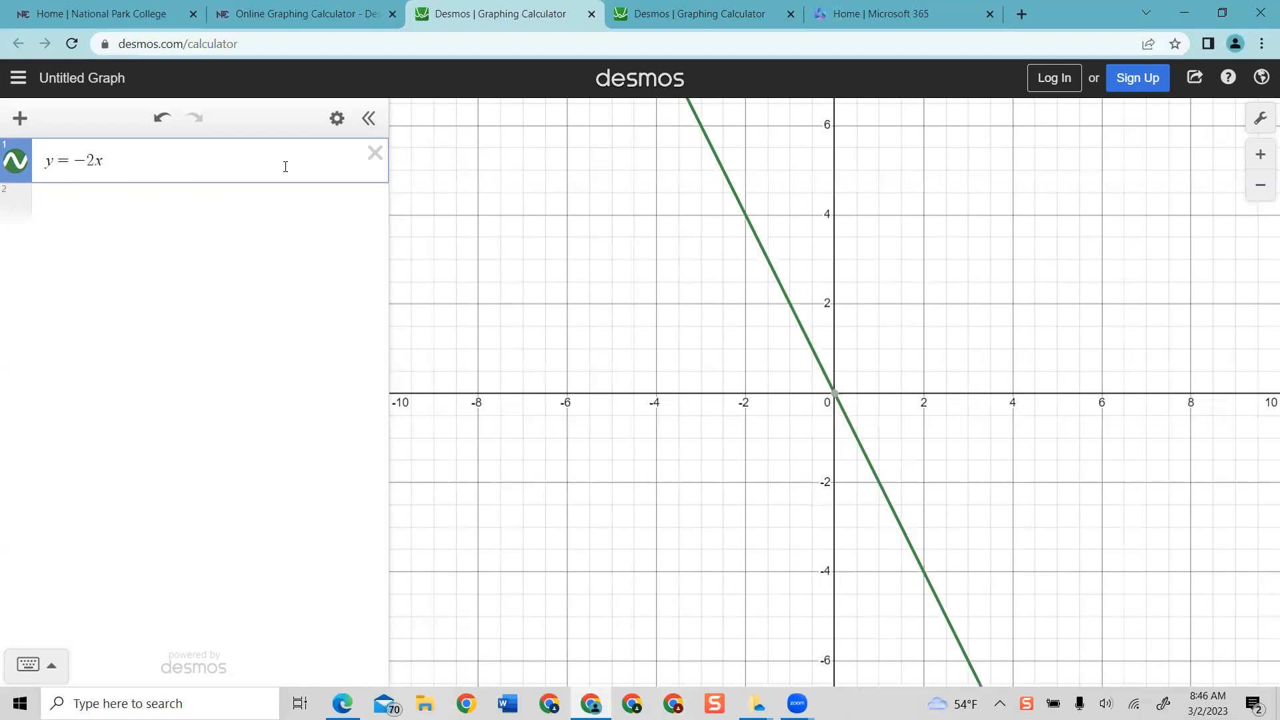
type("+7")
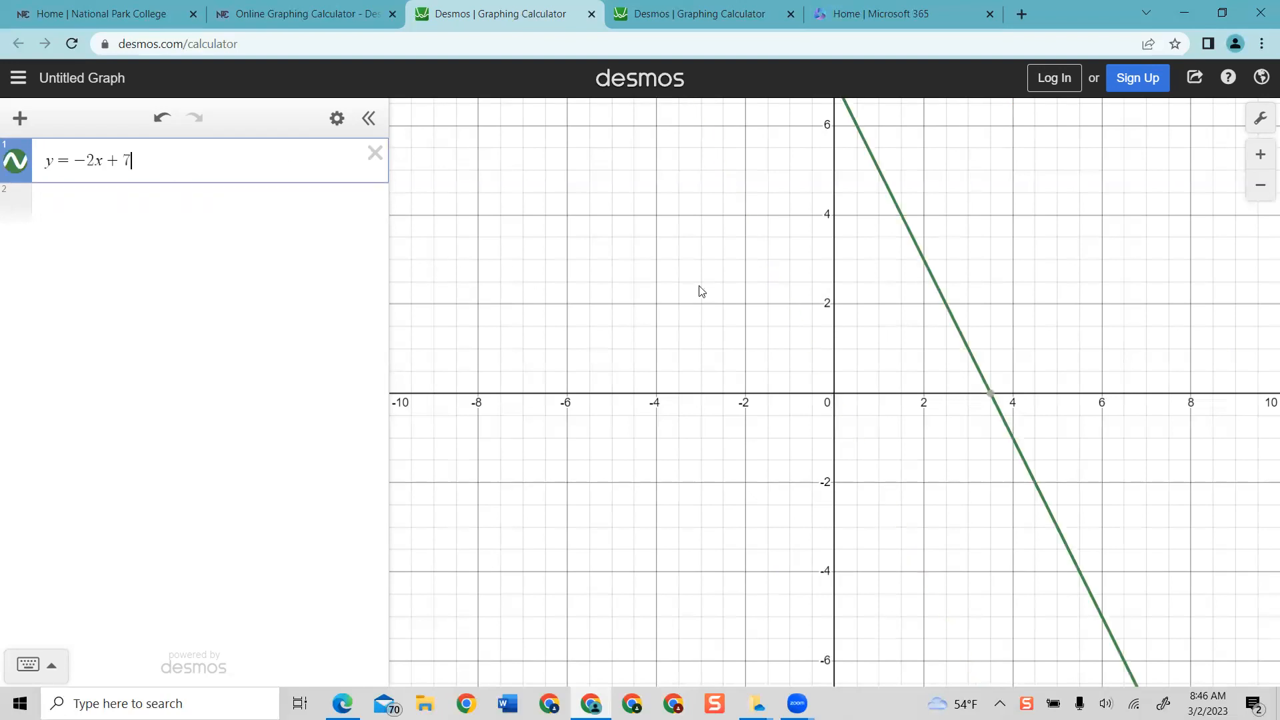
Examine the line y = −2x + 7 where it crosses the y-axis and the x-axis
left_click_drag(726, 278, 598, 454)
left_click_drag(793, 379, 746, 432)
left_click_drag(897, 323, 1028, 216)
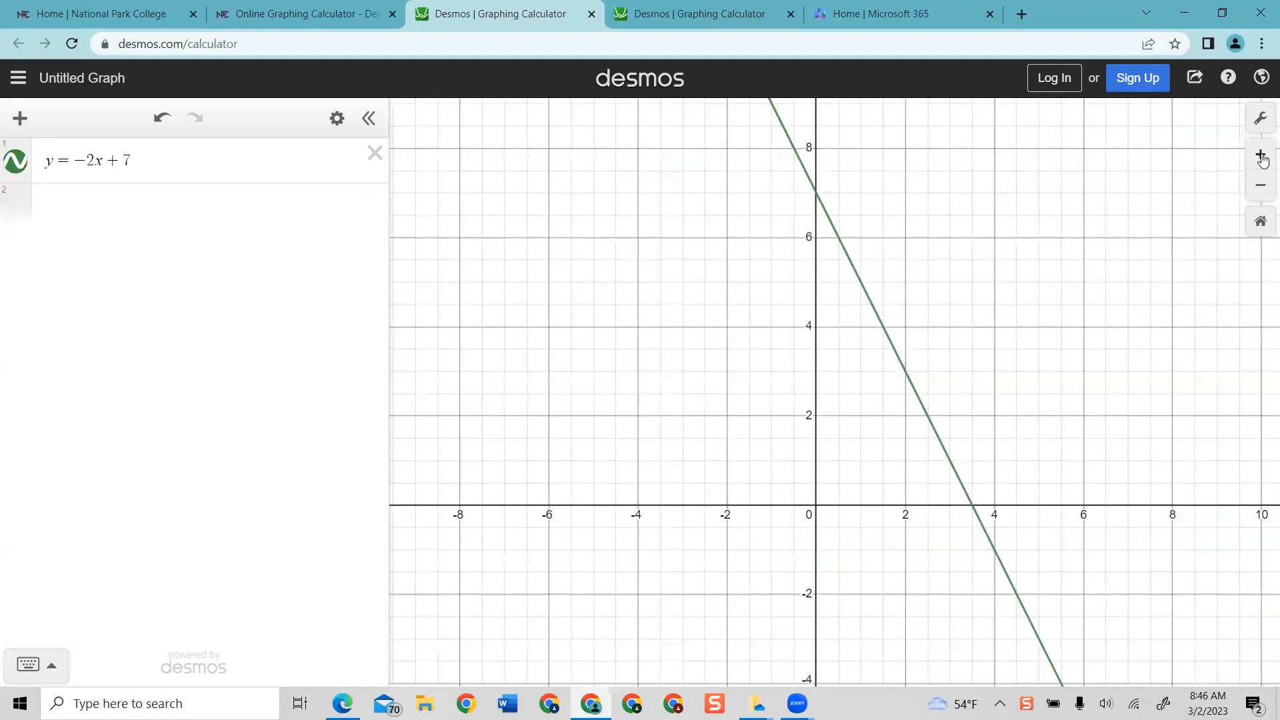
left_click(1261, 160)
left_click(1257, 186)
left_click(816, 194)
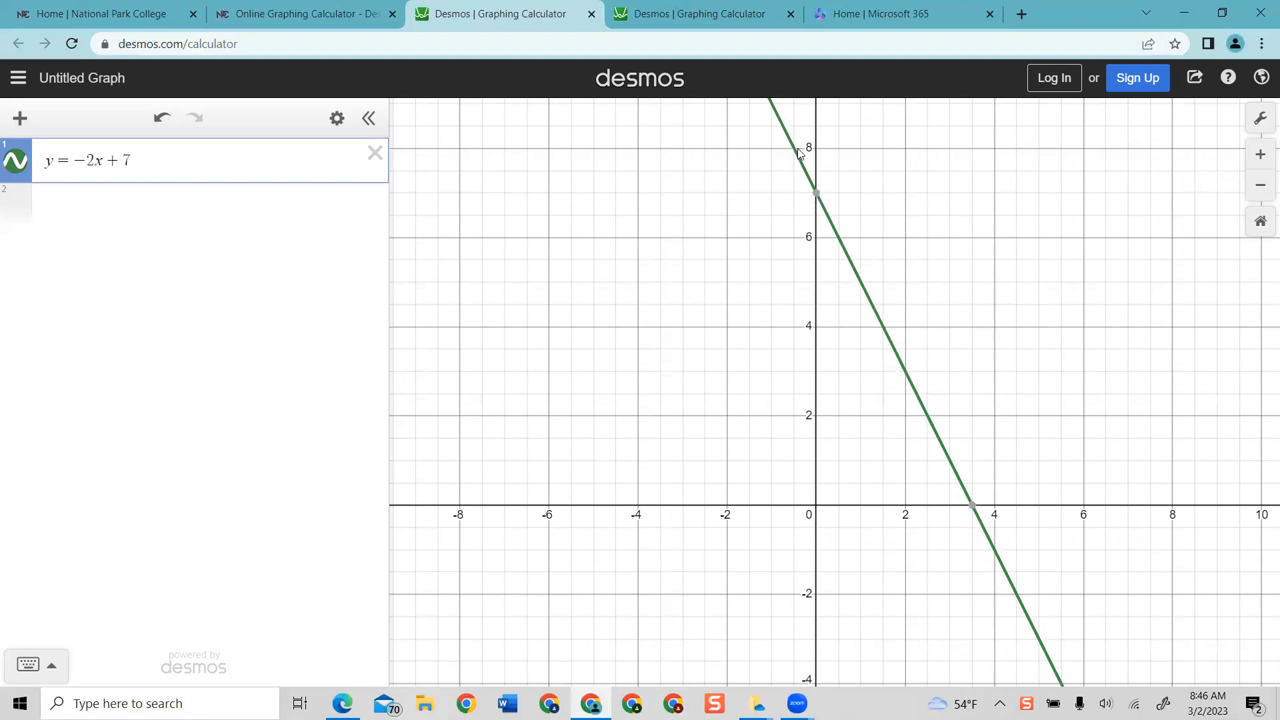
left_click(798, 156)
left_click(796, 153)
left_click(798, 150)
left_click(817, 193)
mouse_move(976, 515)
Add the line y = 2x + 7 as a second expression
left_click(85, 202)
type("y ")
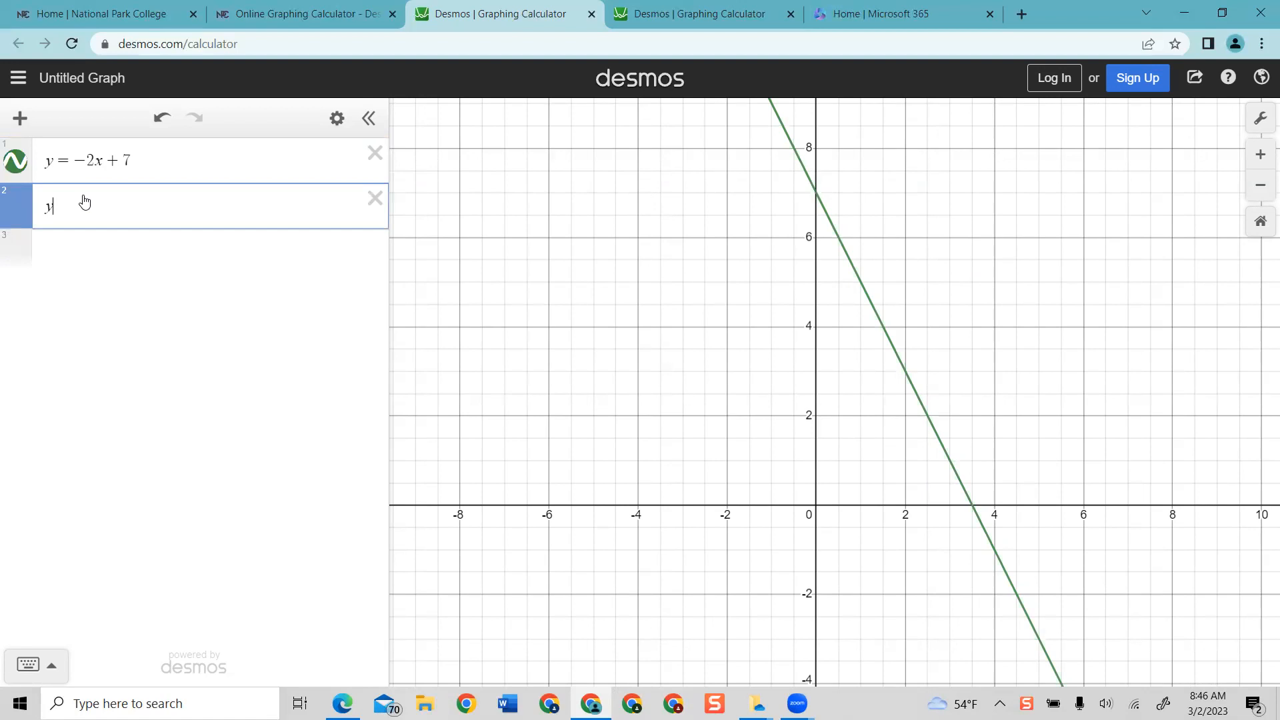
type("= 2x ")
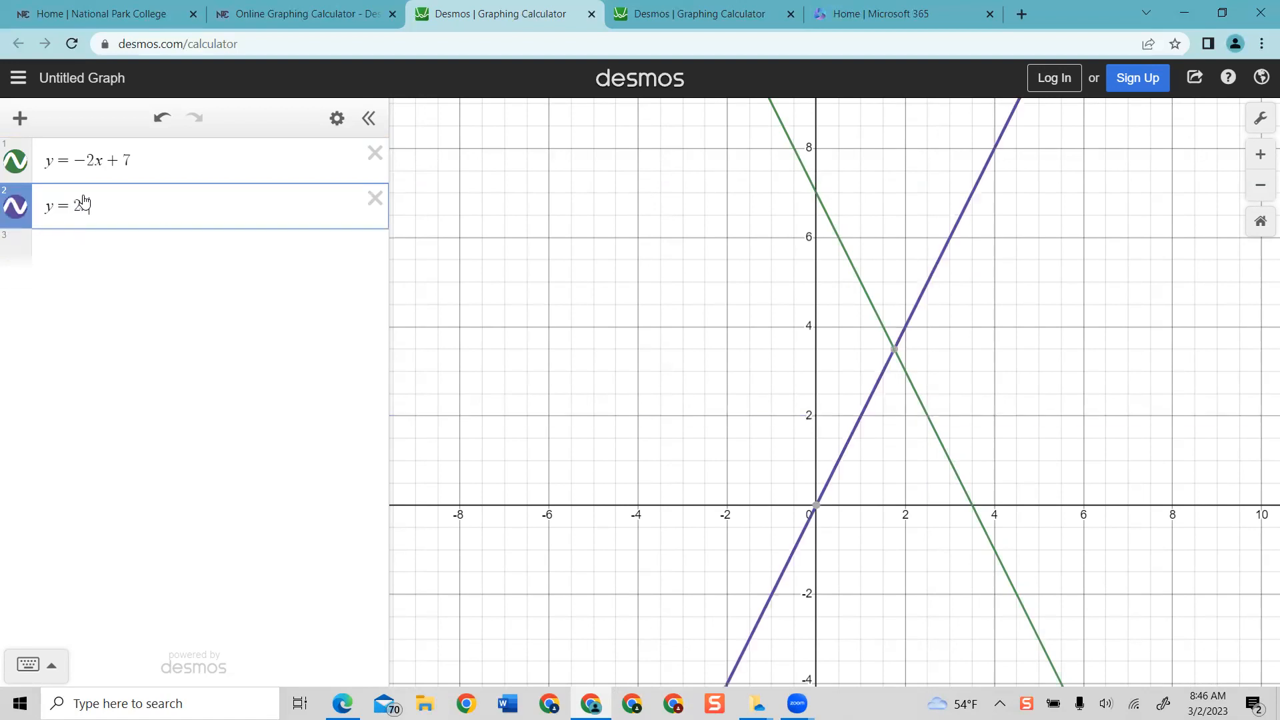
type("+ 7")
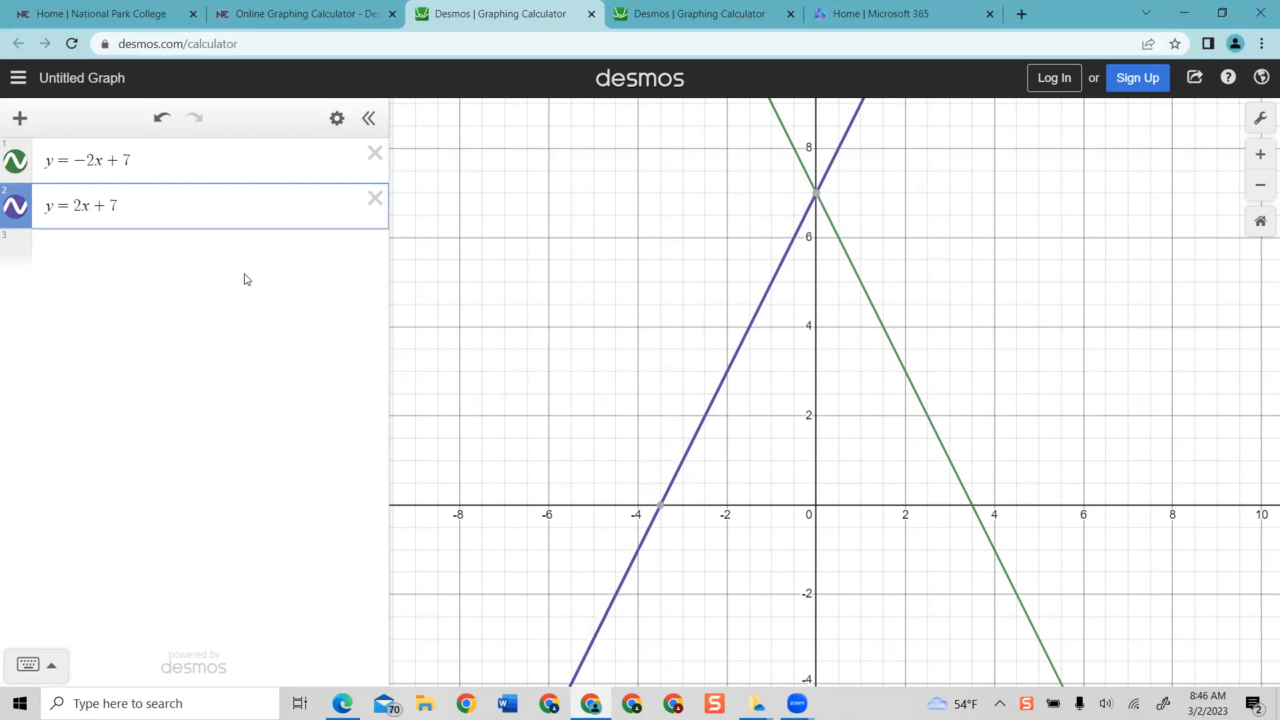
Replace the two line equations with the parabola y = −2x² − 7
left_click(202, 254)
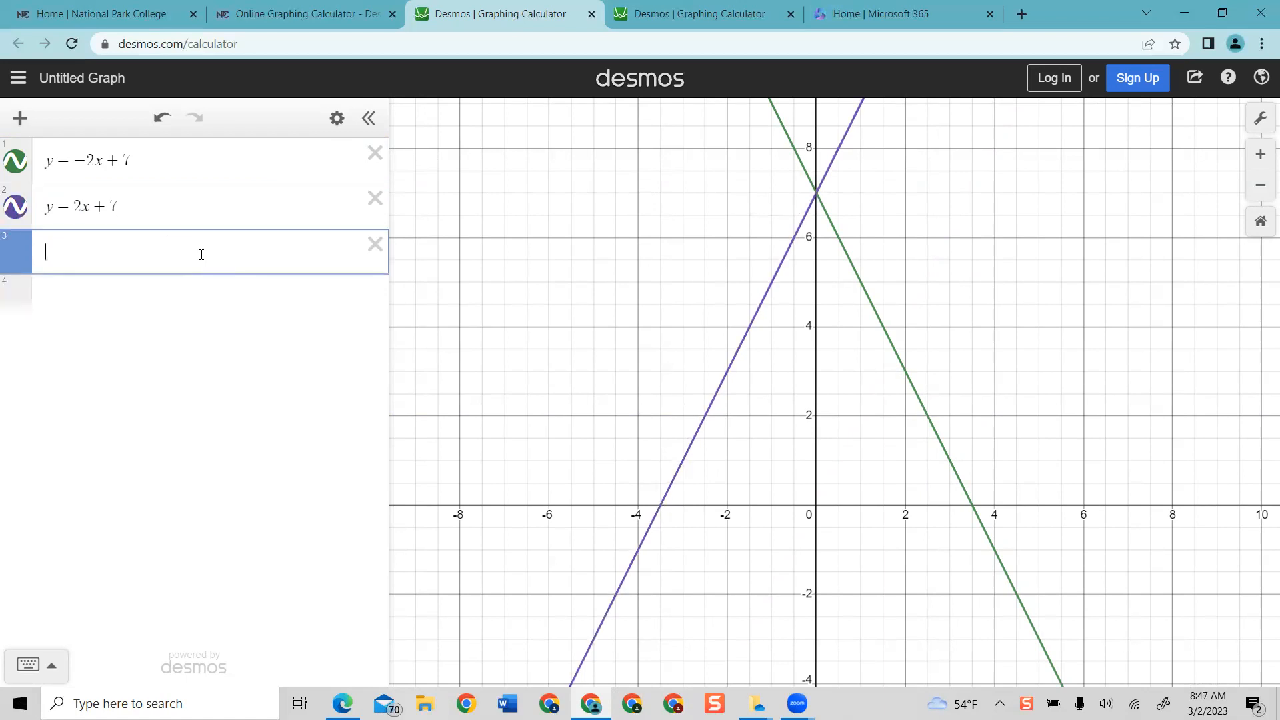
type("y =")
left_click(375, 199)
left_click(375, 154)
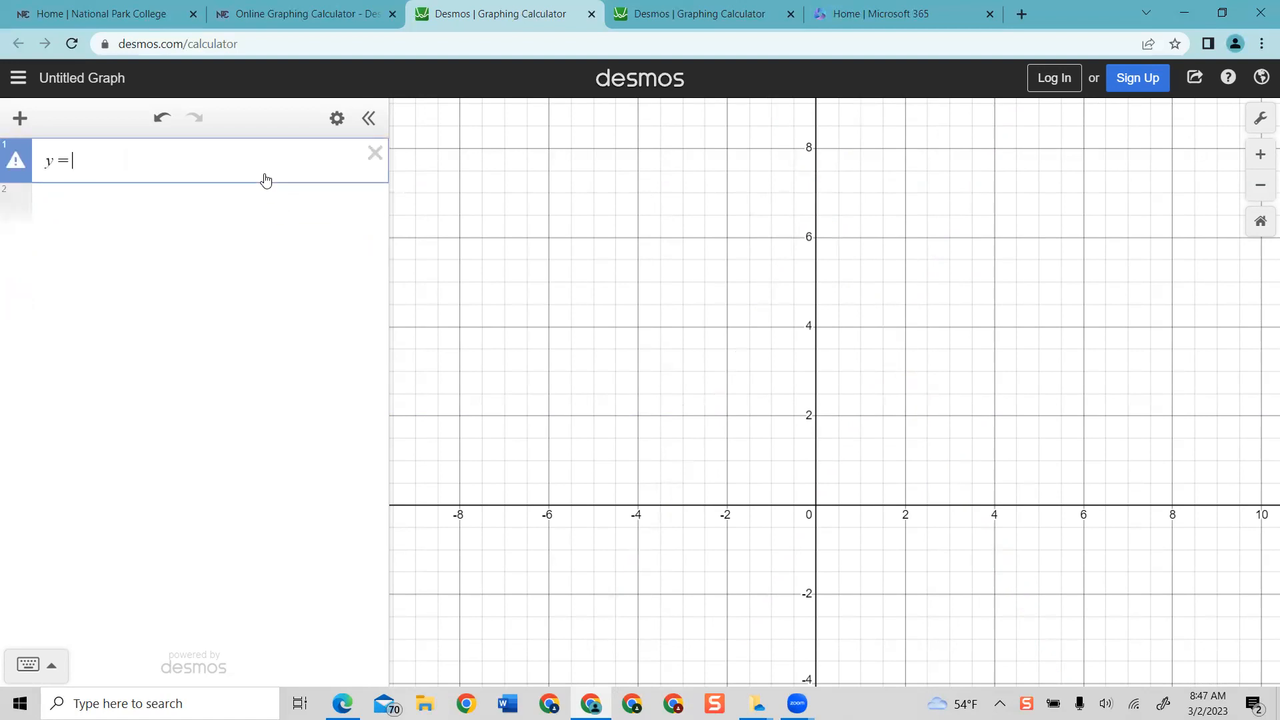
type("=-2x^2")
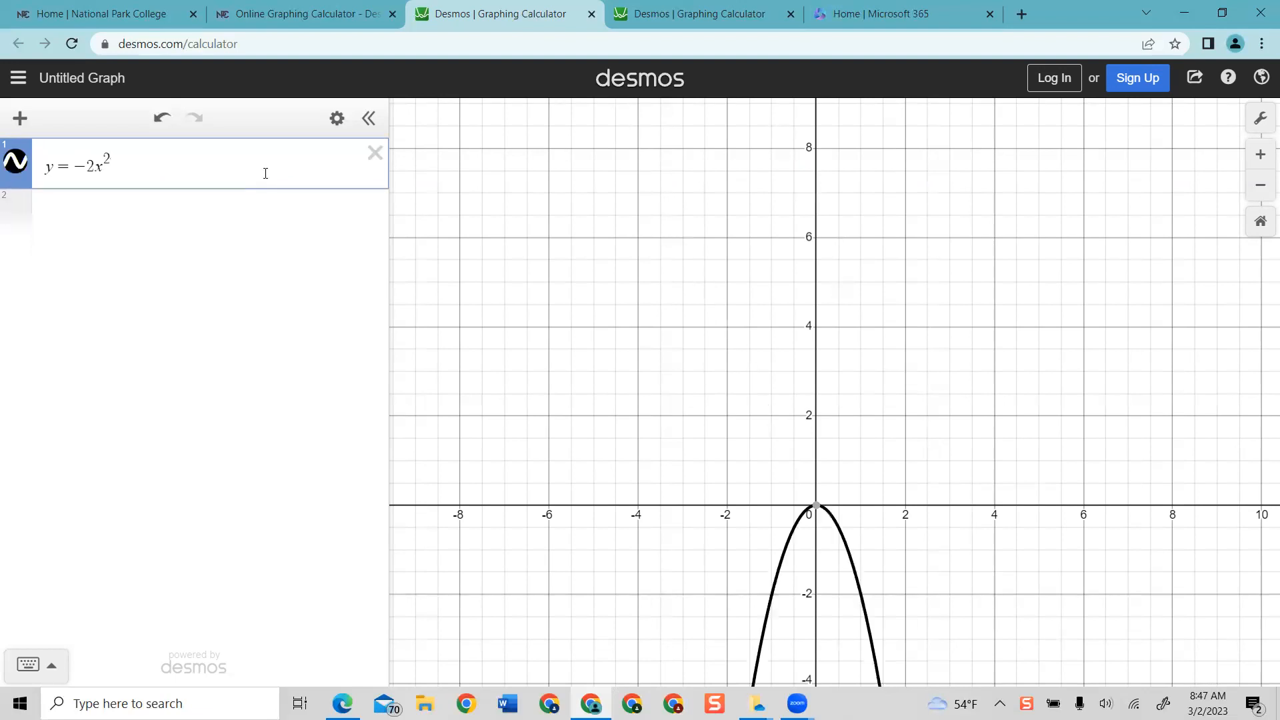
type("-7")
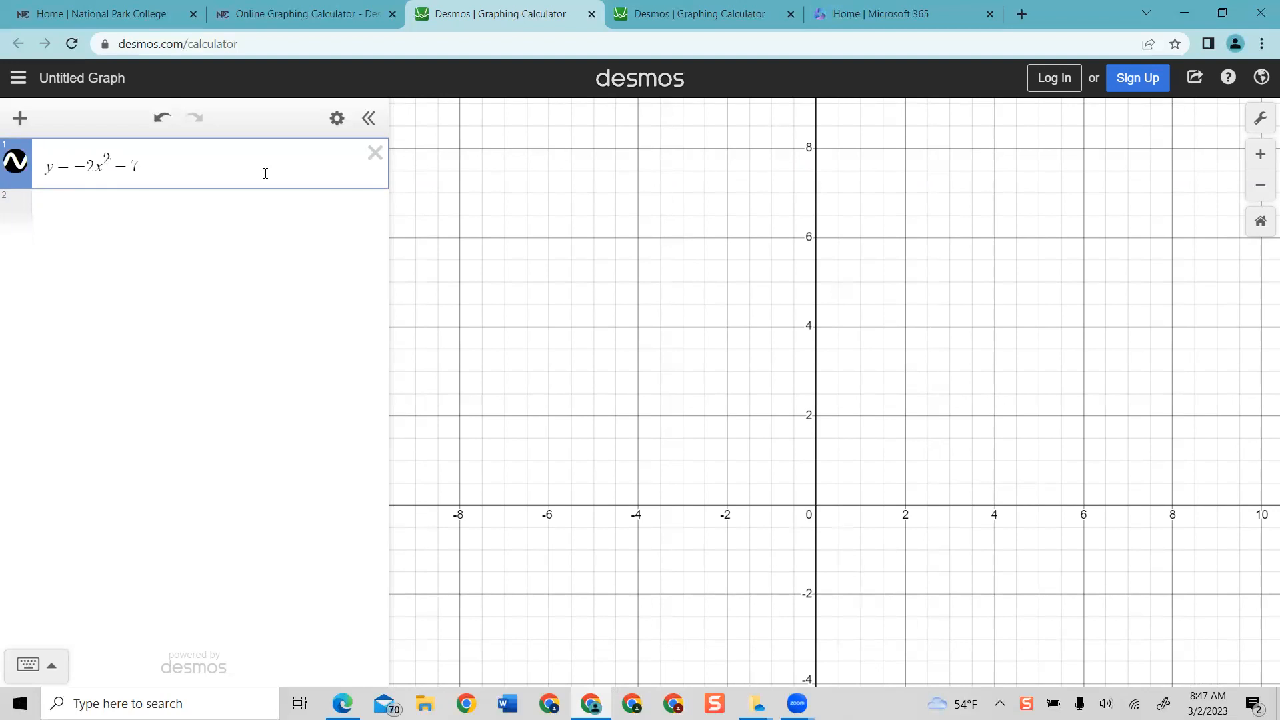
key("BackSpace")
type("7")
key("Return")
Examine the vertex of the parabola y = −2x² − 7 on the graph
left_click_drag(1093, 517, 1014, 136)
left_click_drag(1021, 405, 1043, 289)
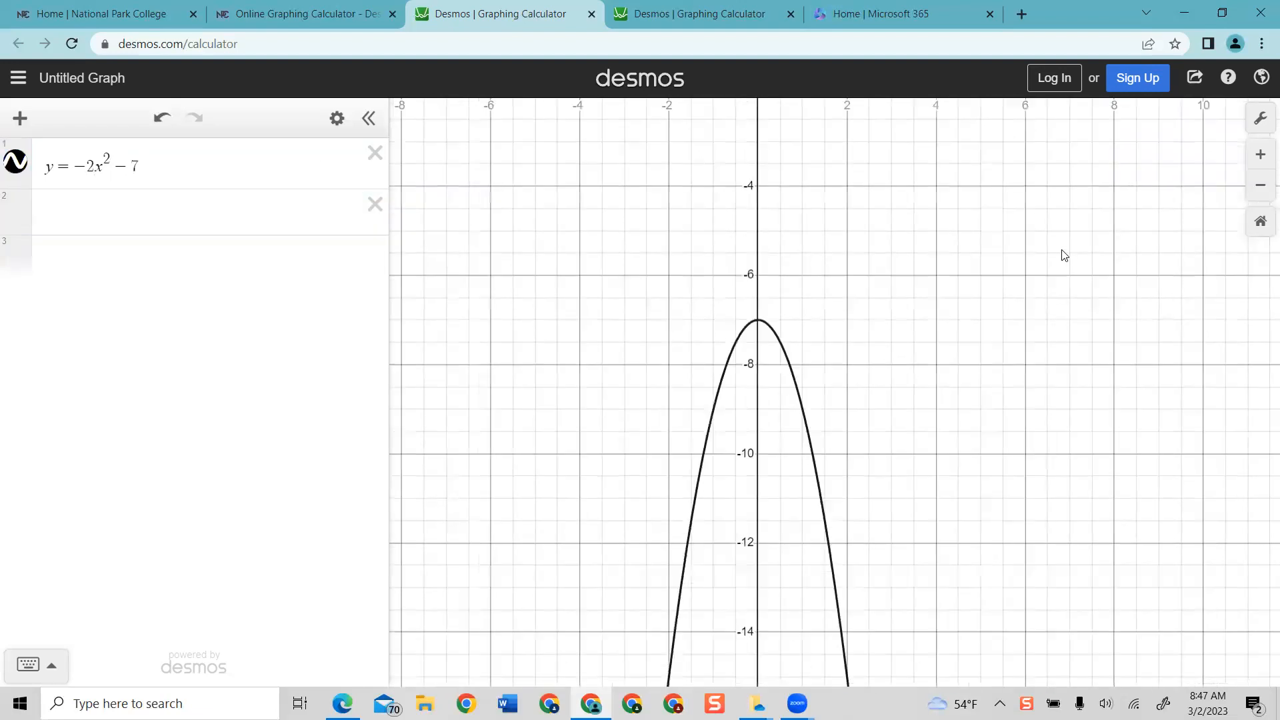
left_click(759, 323)
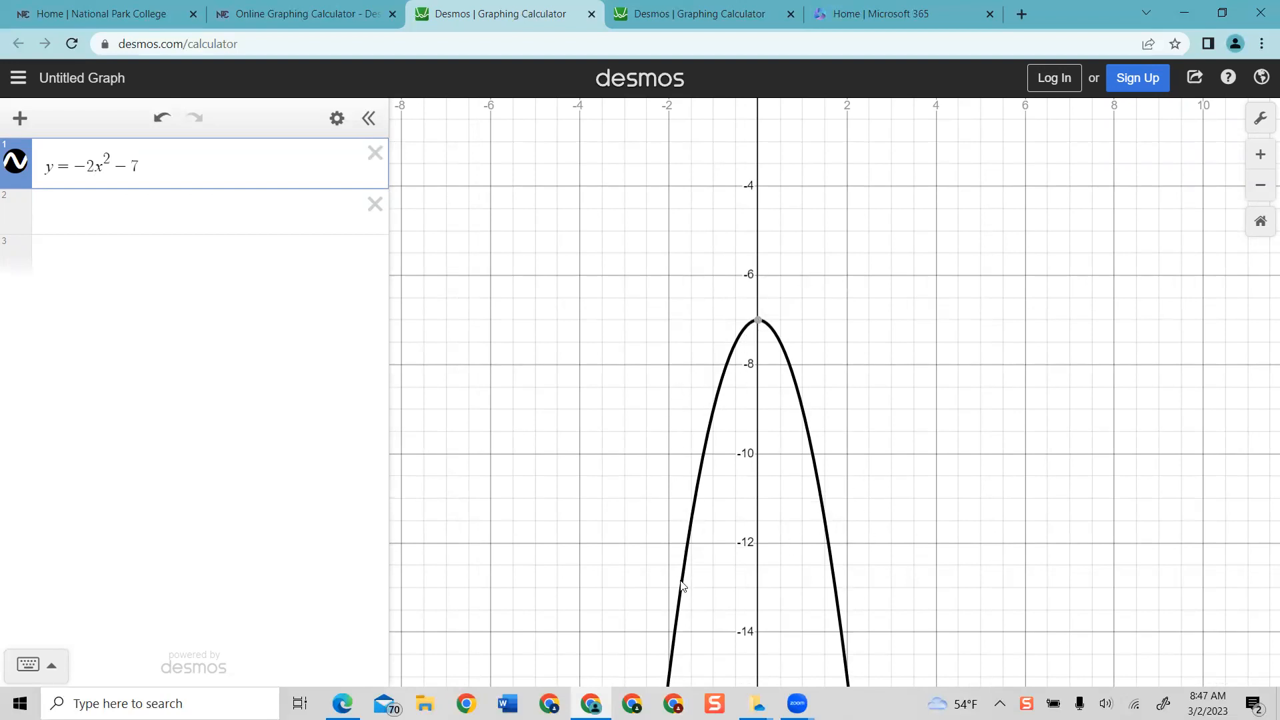
left_click_drag(911, 525, 915, 543)
left_click_drag(948, 681, 925, 464)
Add the parabola y = −2x² + 7 as a second expression and check its vertex on the graph
left_click(131, 166)
left_click(163, 220)
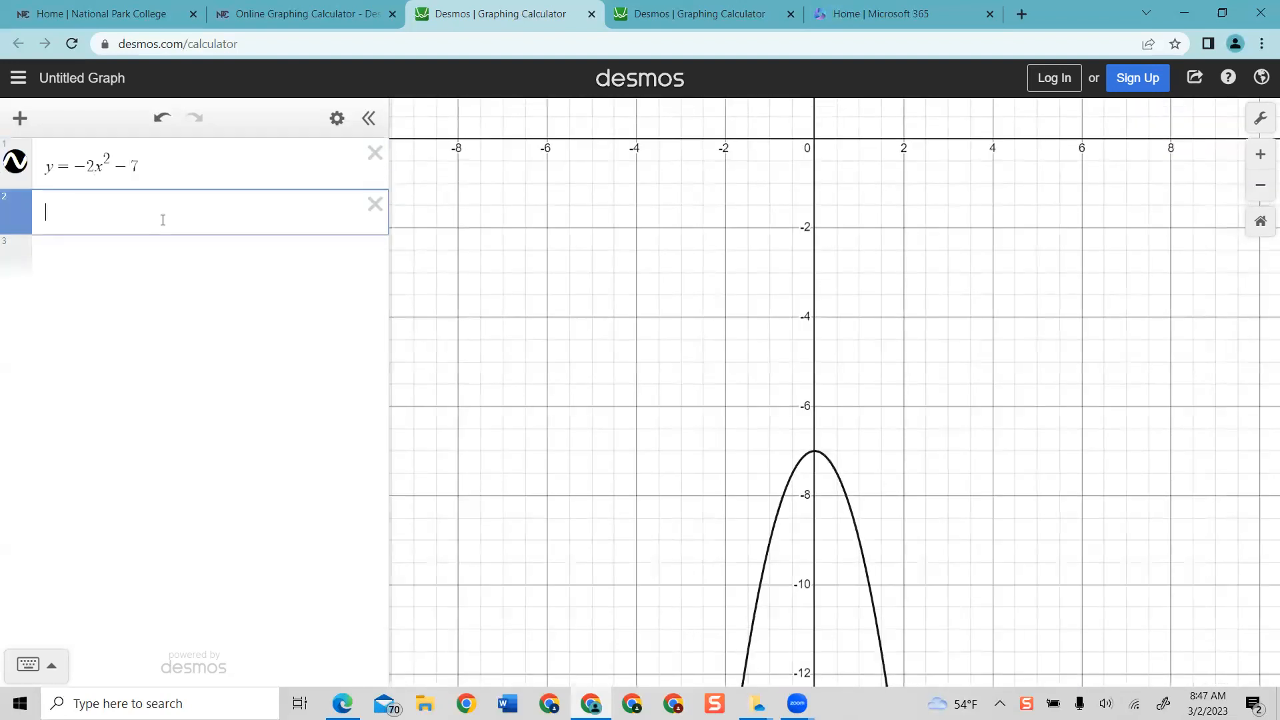
type("y=-2x")
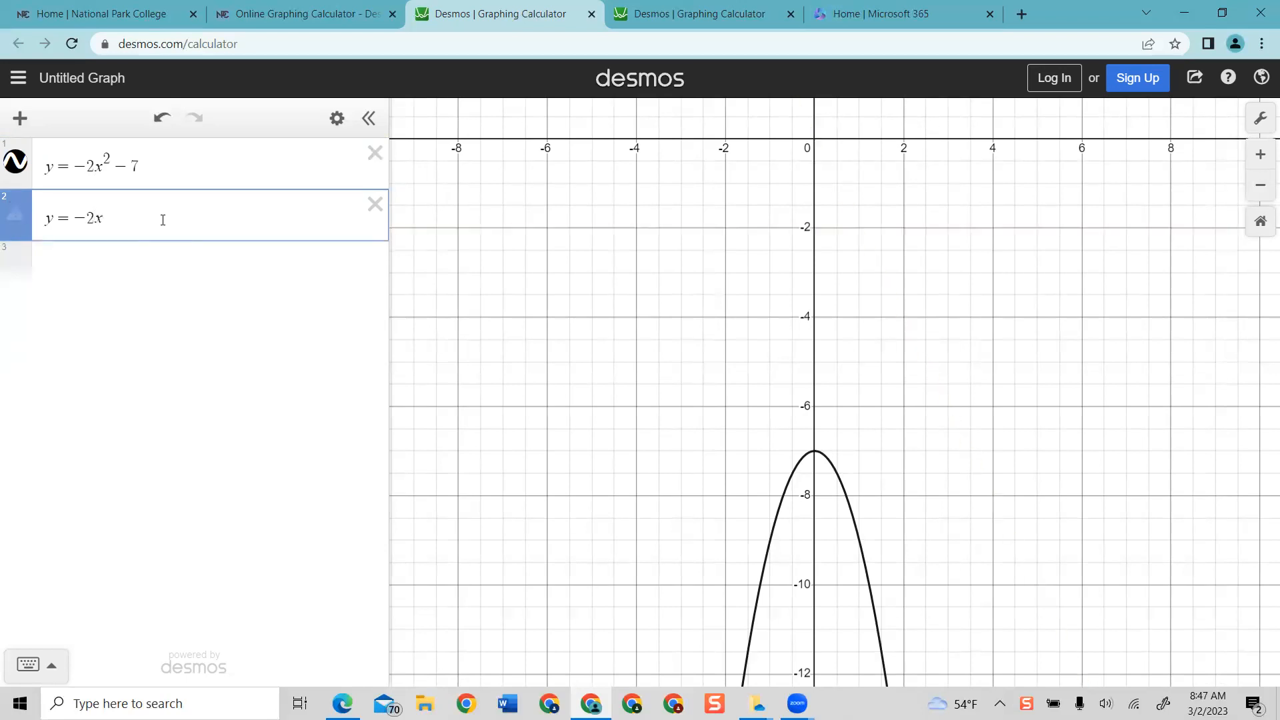
type("^2")
key("Right")
type("+7")
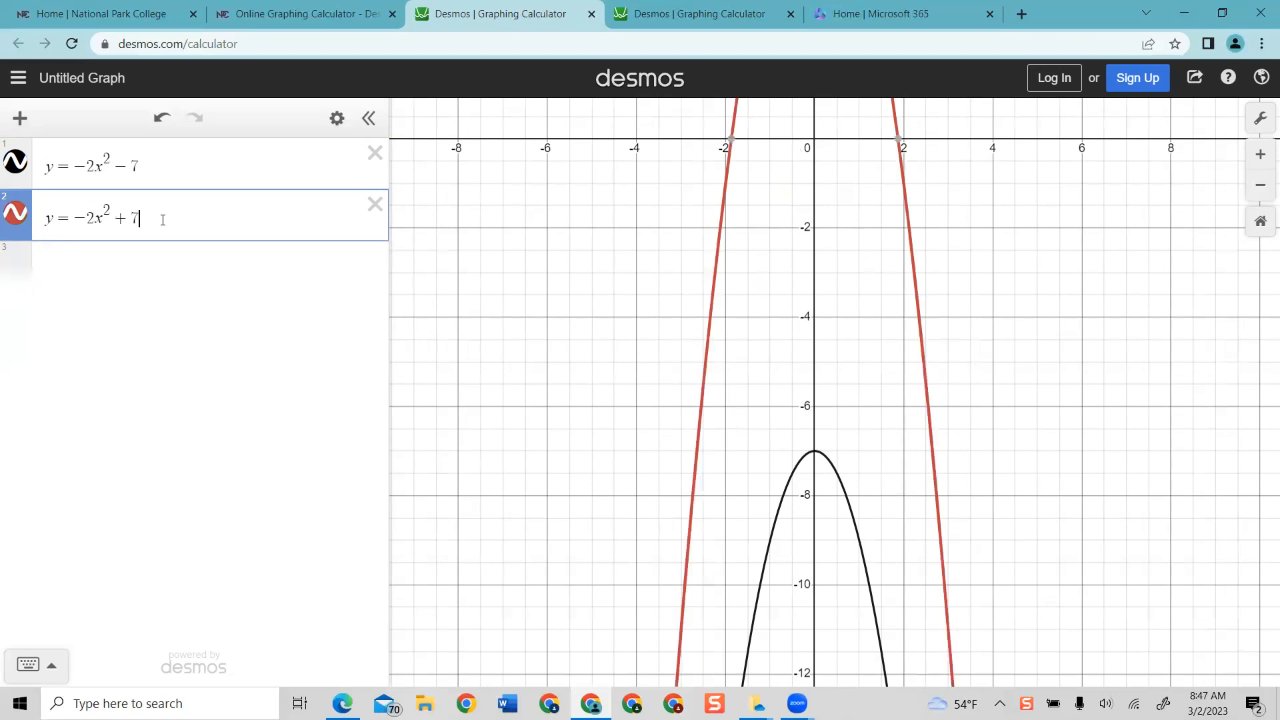
left_click_drag(1107, 463, 1128, 577)
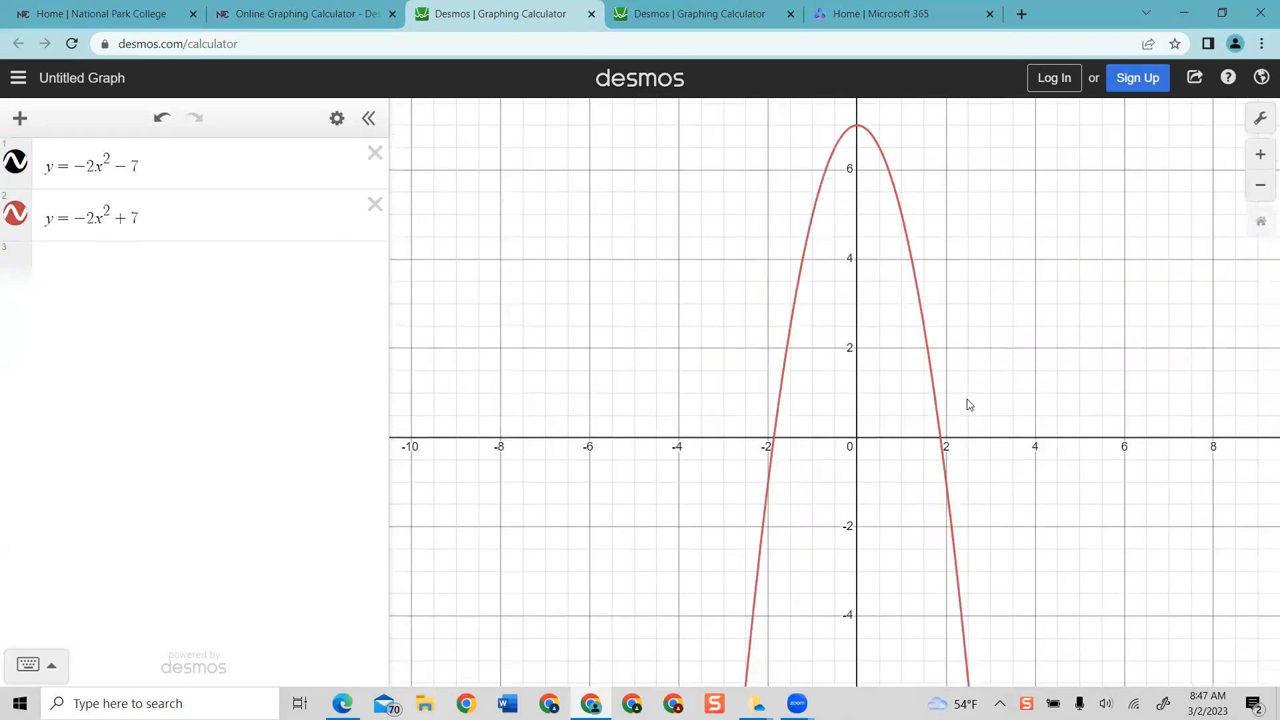
left_click(862, 189)
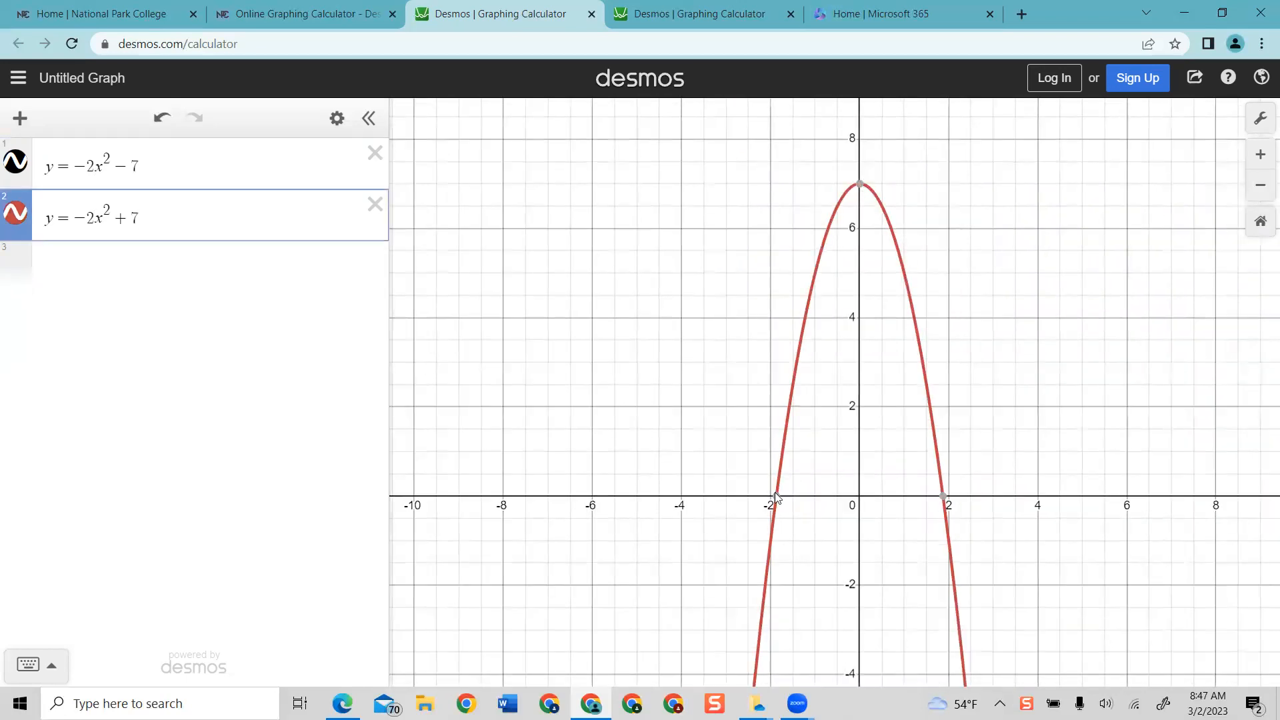
mouse_move(947, 505)
Add the parabola y = 2x² − 7 as a third expression and show the coordinates of both its x-intercepts
left_click(138, 260)
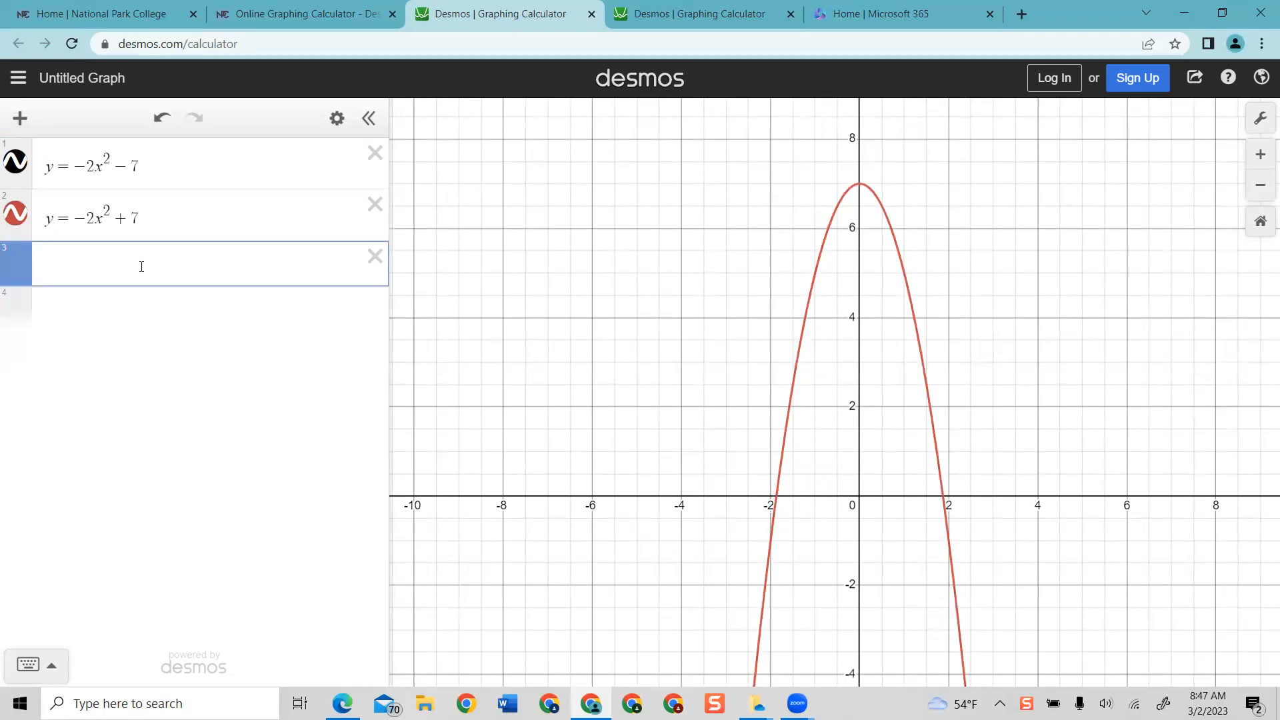
type("y=2x^2")
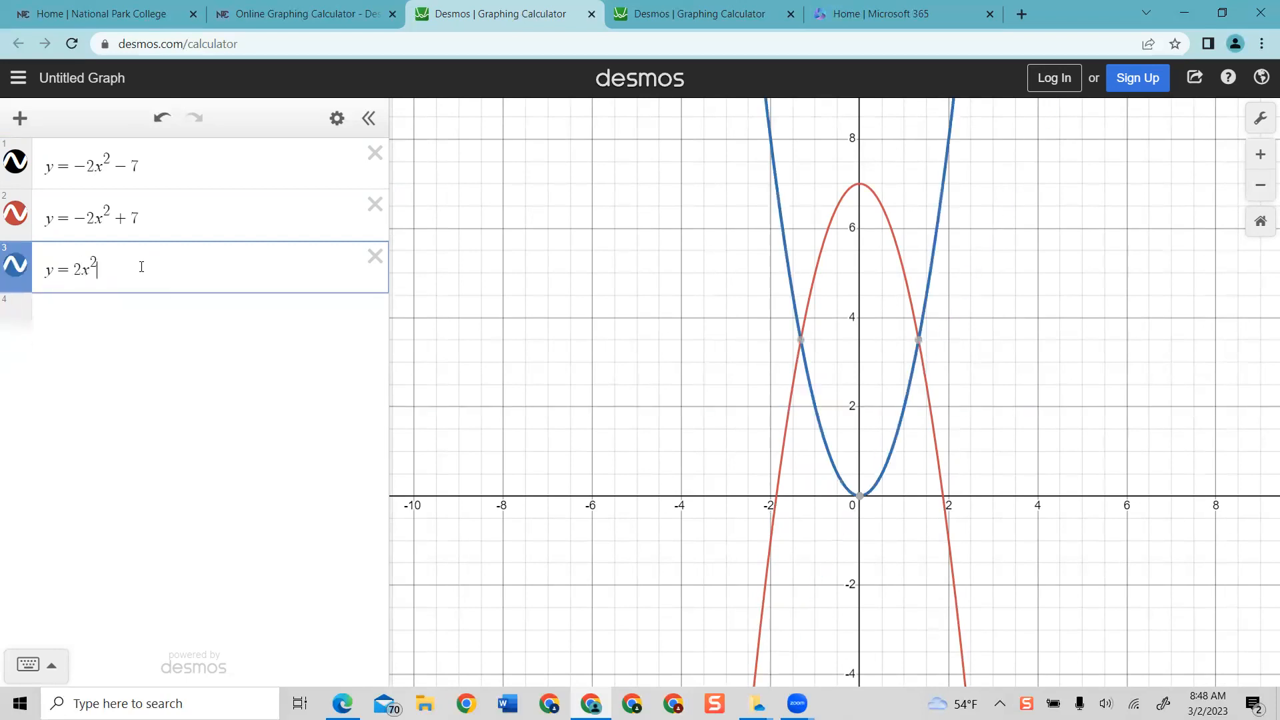
type("-7")
left_click_drag(717, 408, 625, 255)
left_click_drag(572, 361, 657, 287)
left_click(662, 245)
left_click(829, 242)
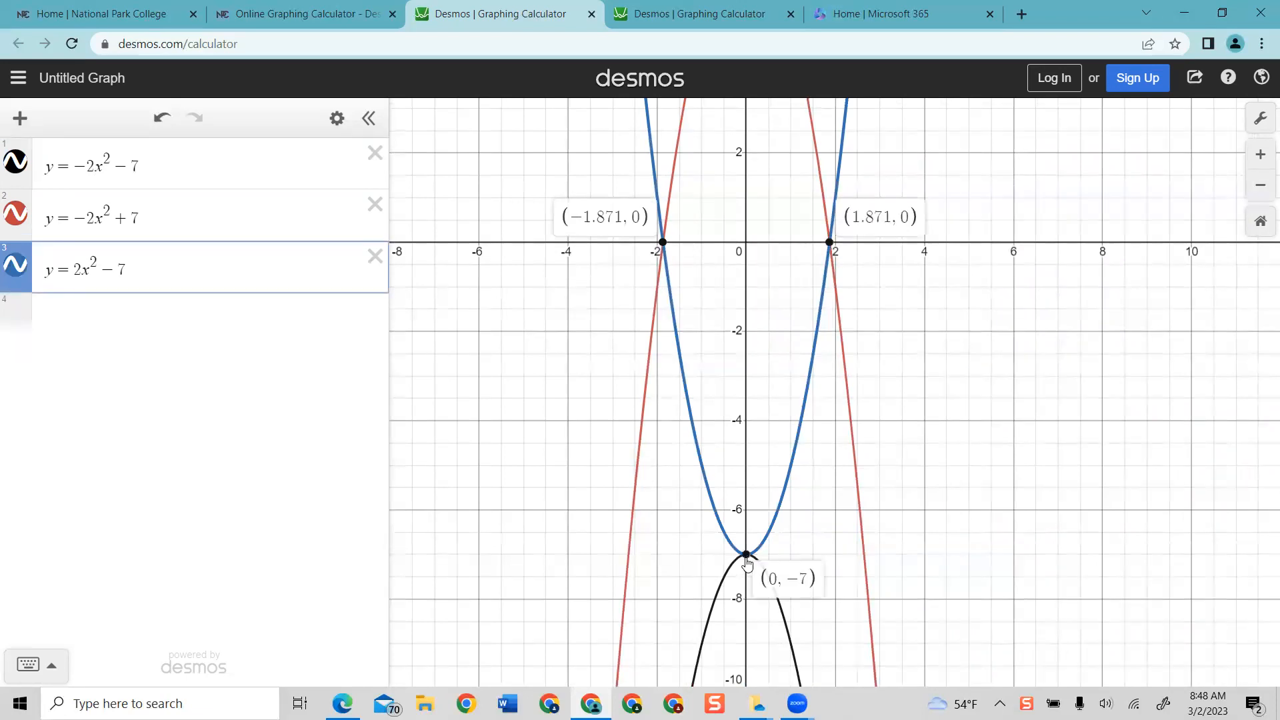
Add the parabola y = −2x² + 7 as a fourth expression and select its curve at the vertex
left_click(130, 319)
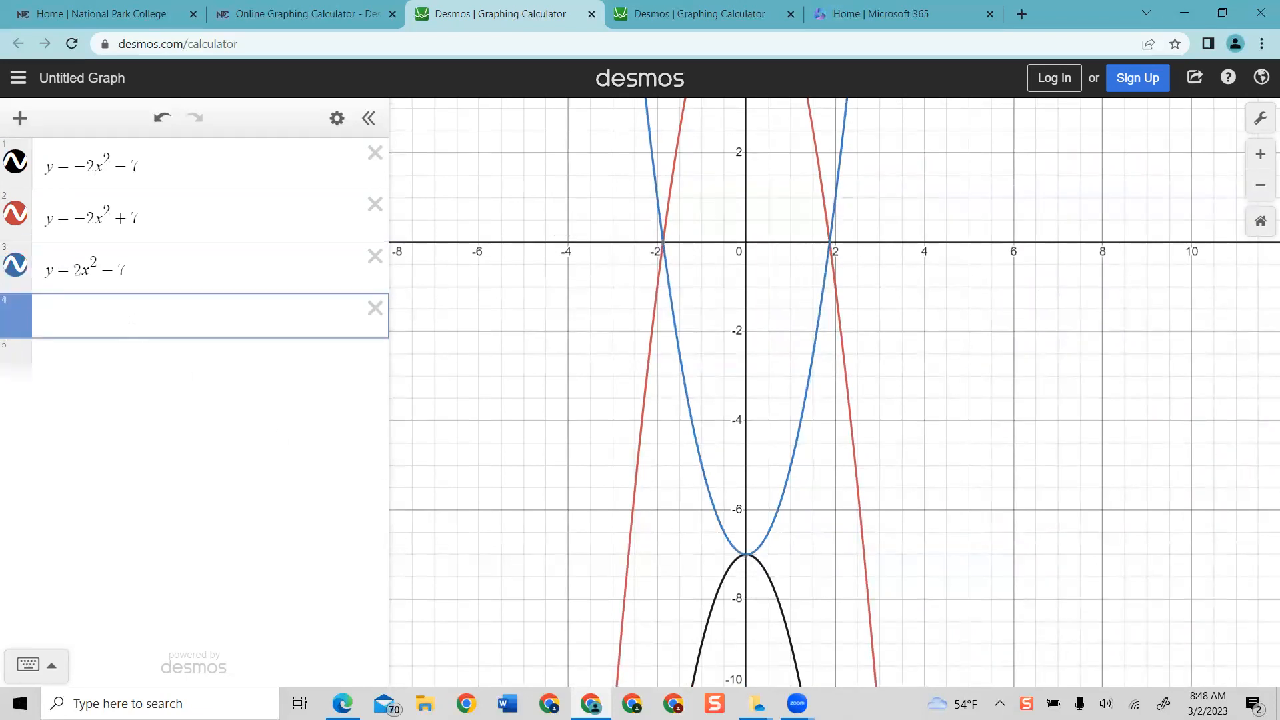
type("y=")
type("-2x^")
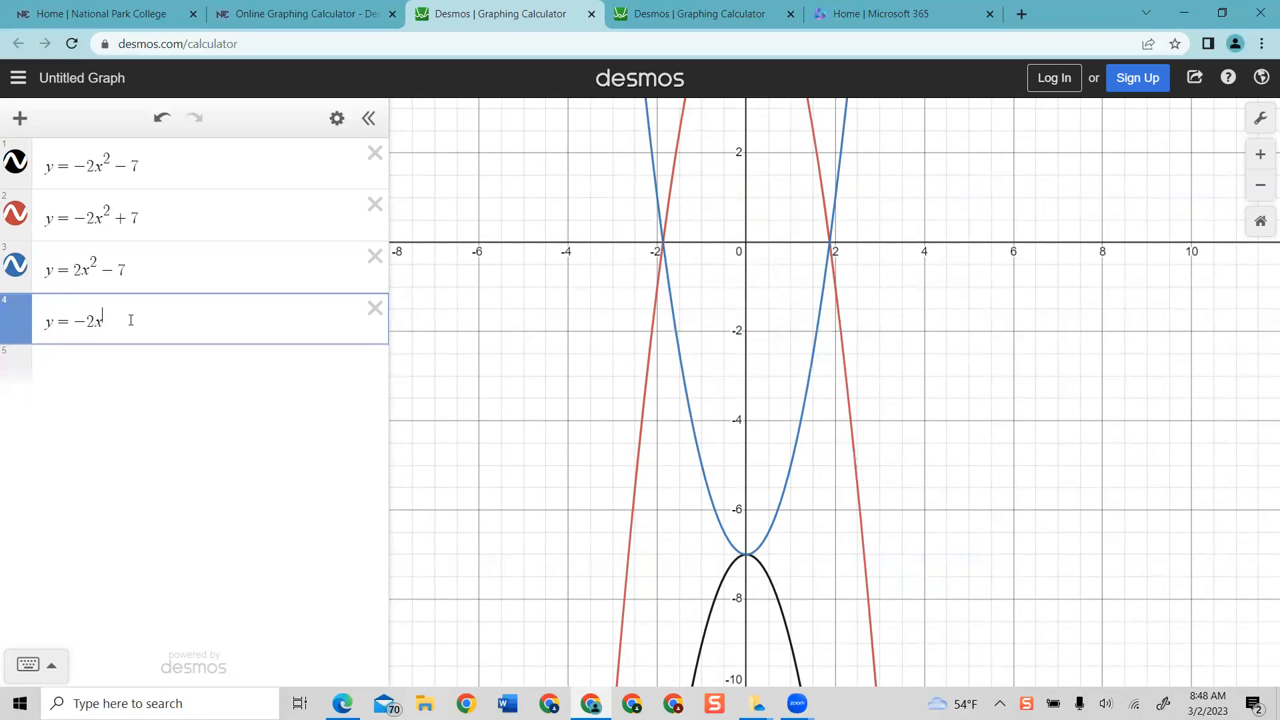
type("2+7")
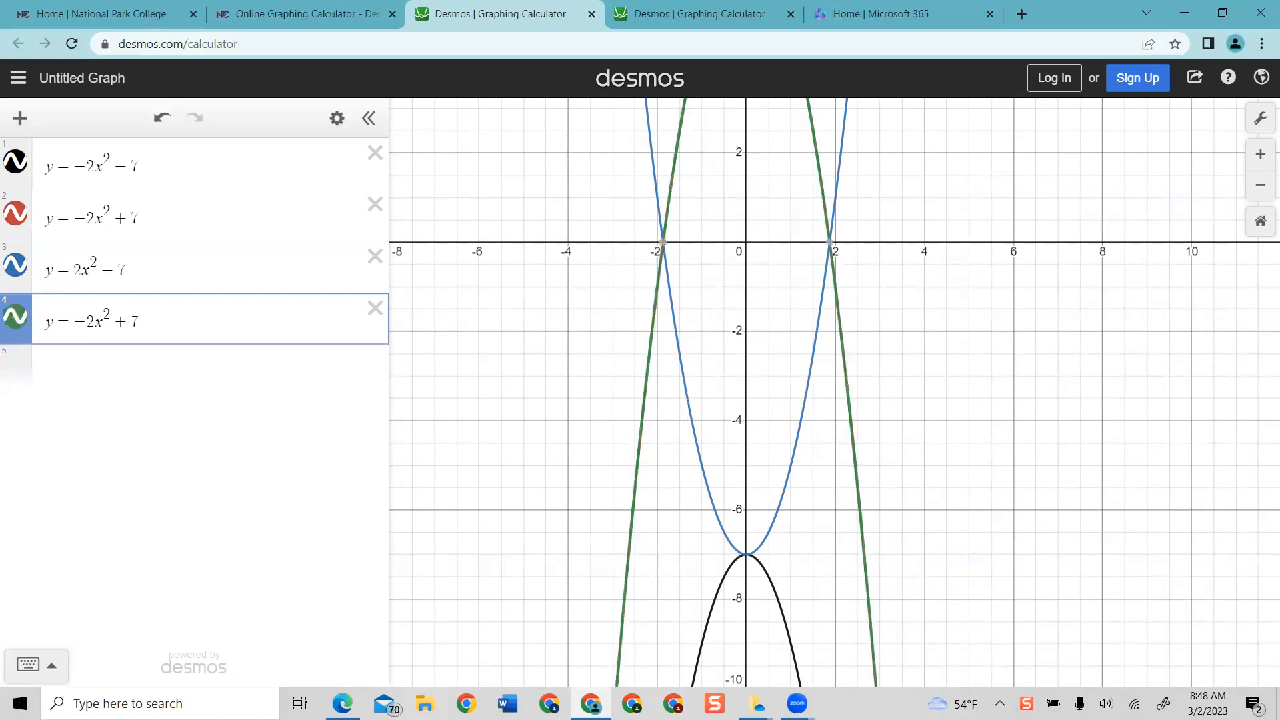
key("Return")
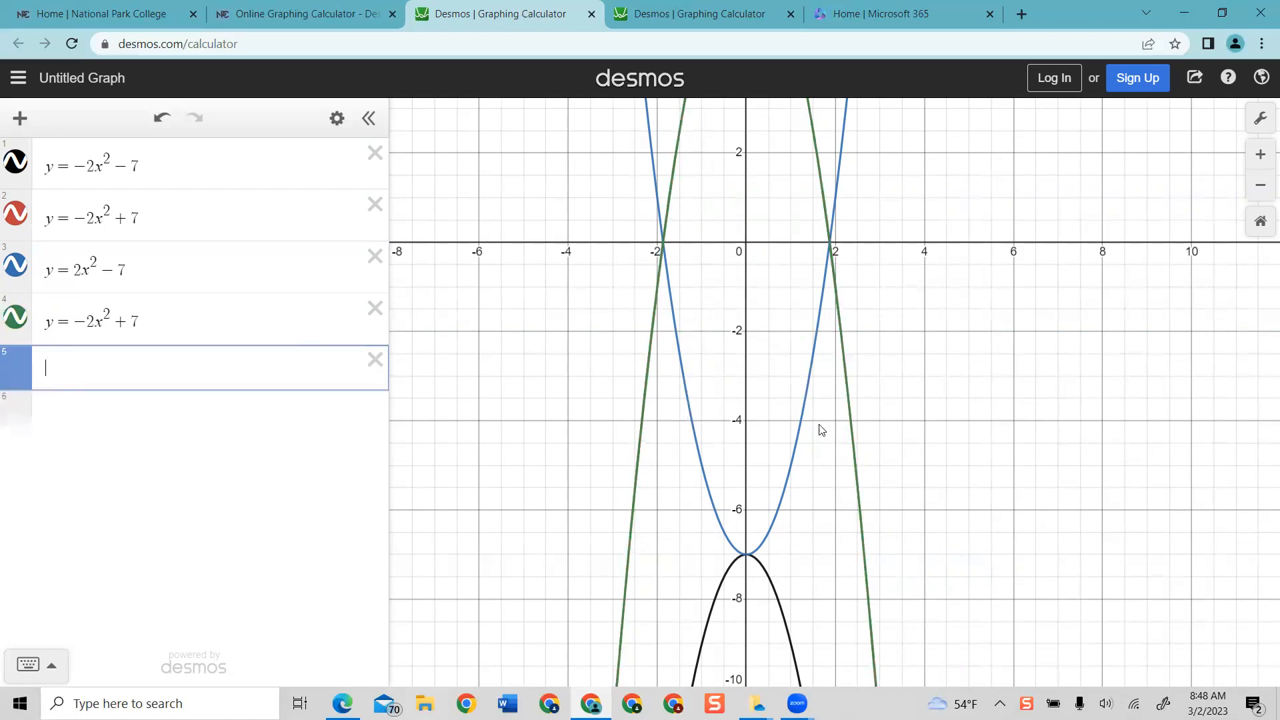
left_click_drag(822, 430, 987, 537)
left_click_drag(877, 130, 885, 685)
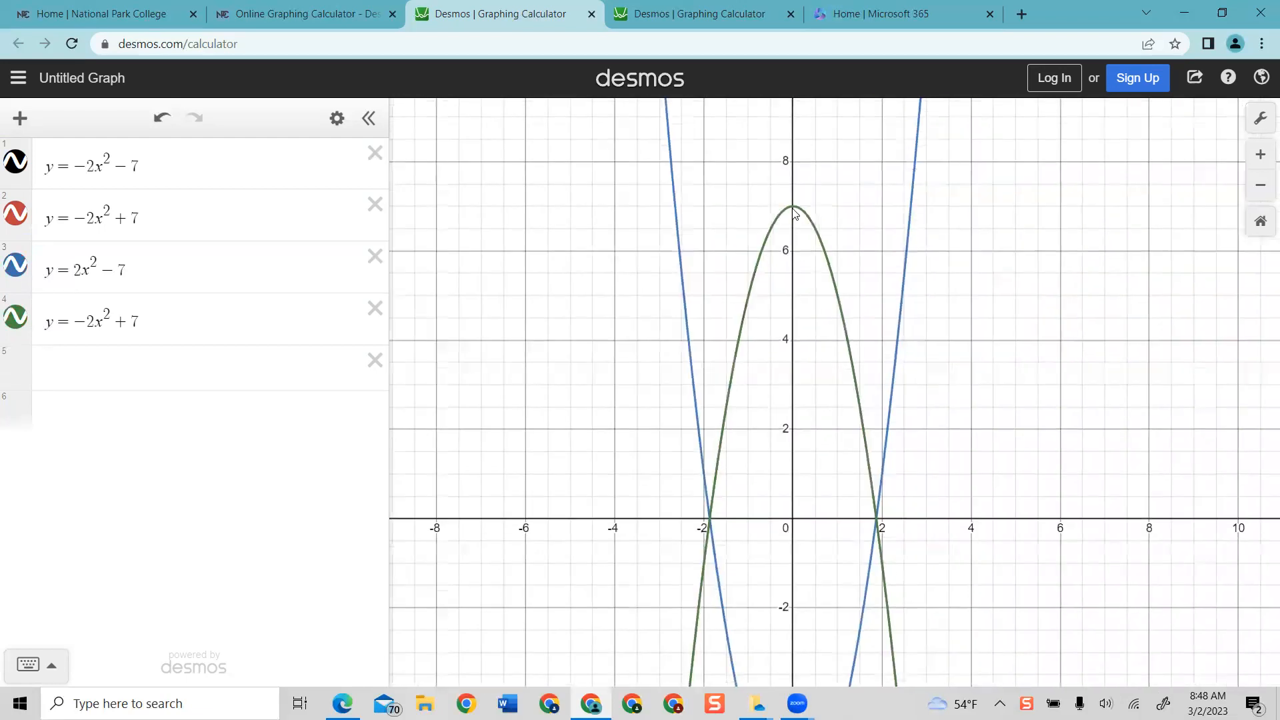
left_click(794, 210)
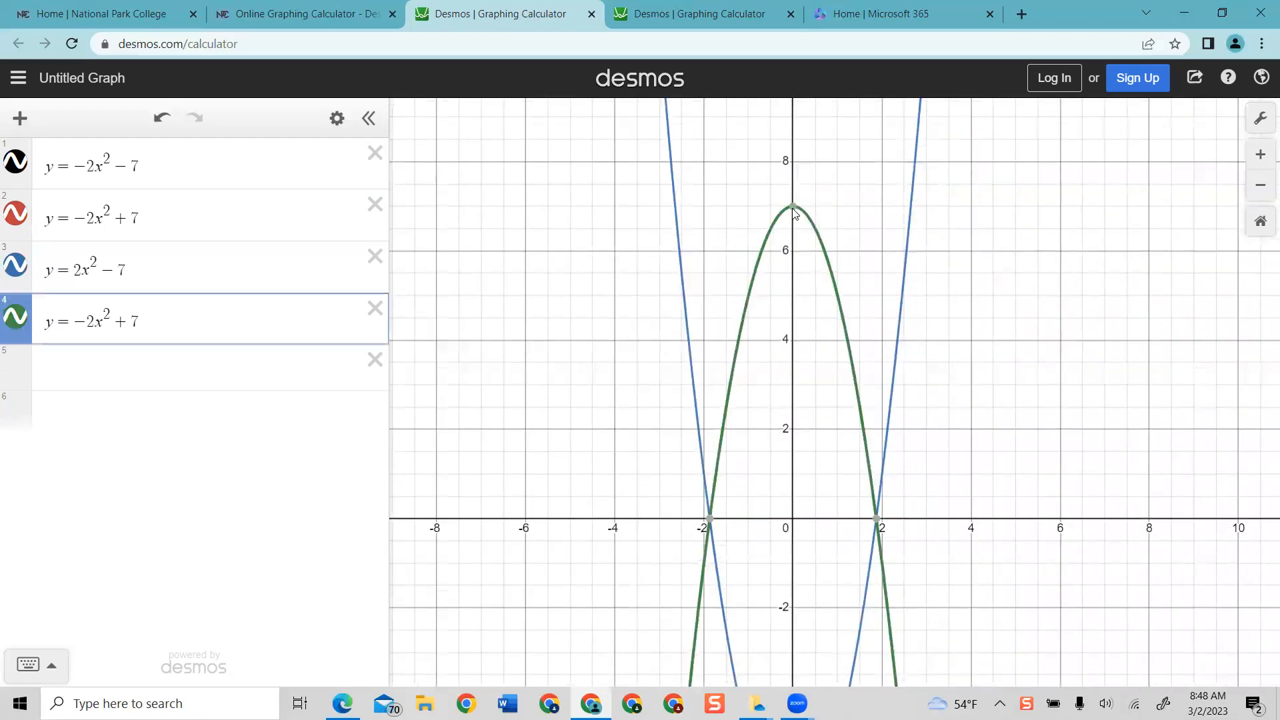
Hide all four parabolas on the graph and show them again
left_click(15, 163)
left_click(15, 213)
left_click(16, 265)
left_click(15, 317)
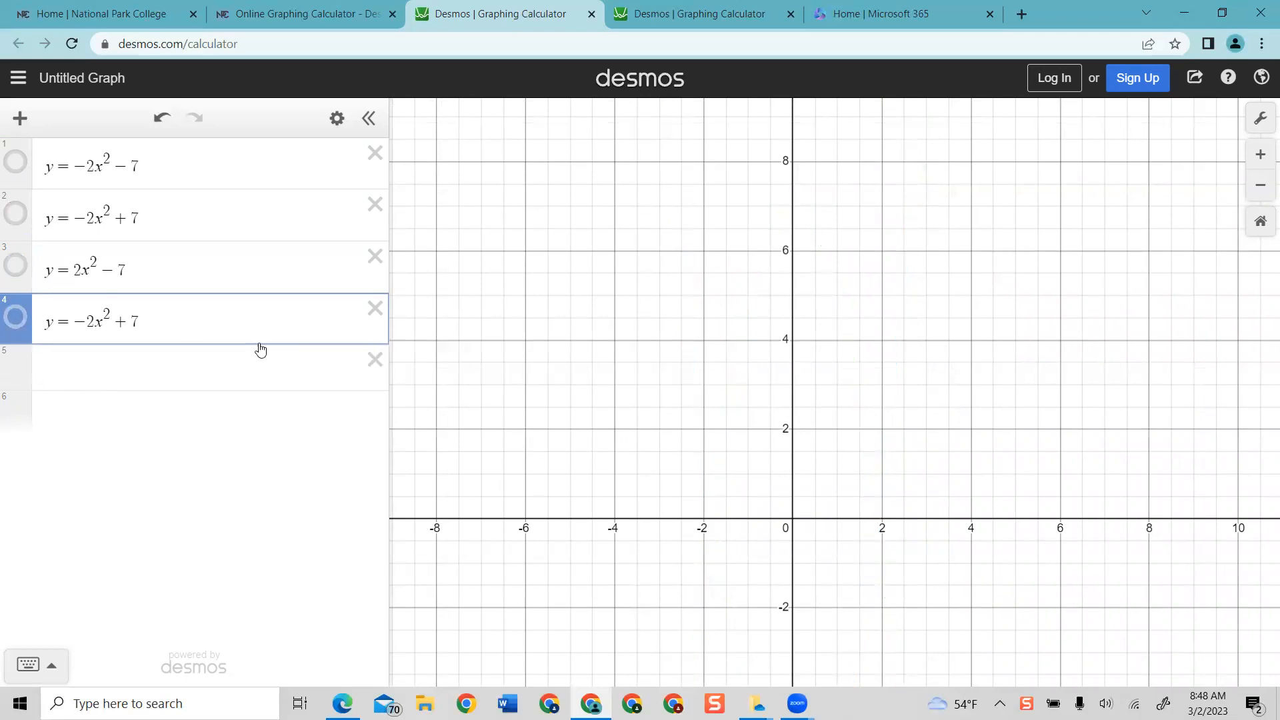
left_click(15, 318)
left_click(16, 265)
left_click(16, 215)
left_click(20, 166)
Isolate the parabola y = 2x² − 7 by hiding the other three, and restore the hidden ones
left_click(16, 162)
left_click(17, 213)
left_click(20, 312)
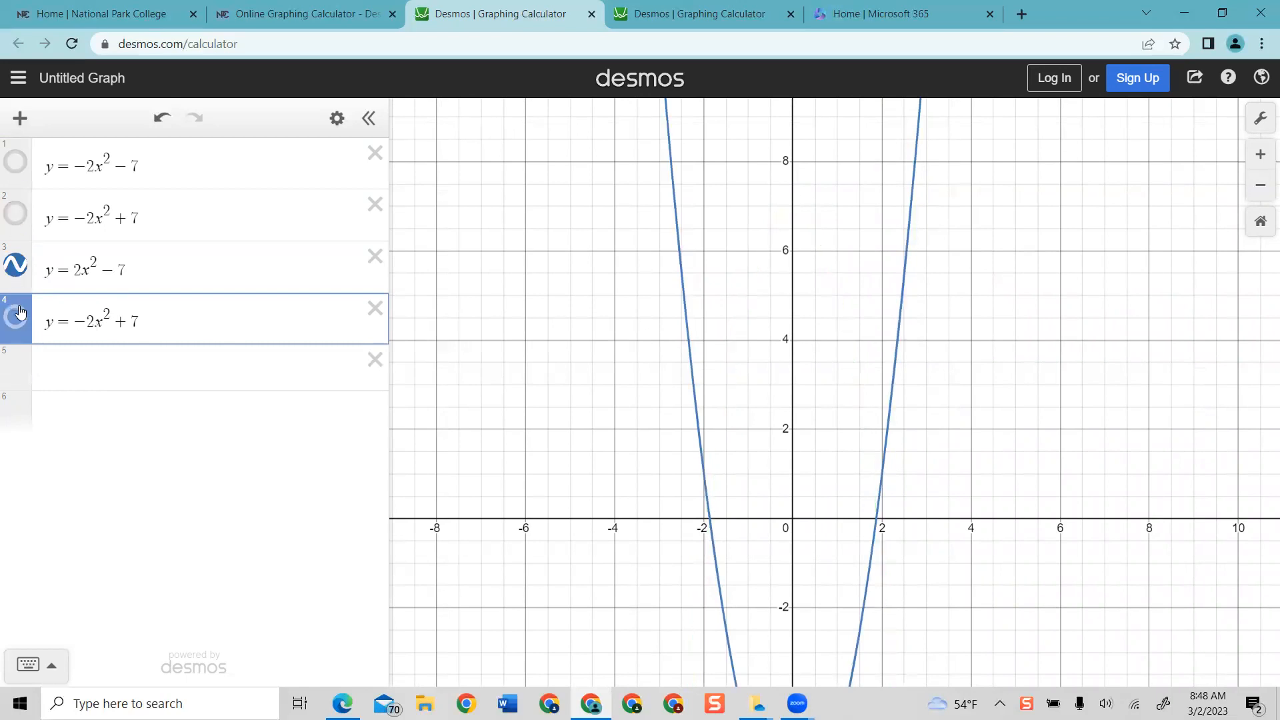
left_click(17, 315)
left_click(16, 215)
left_click(15, 162)
Delete the empty expression line and all four parabola equations
left_click(375, 360)
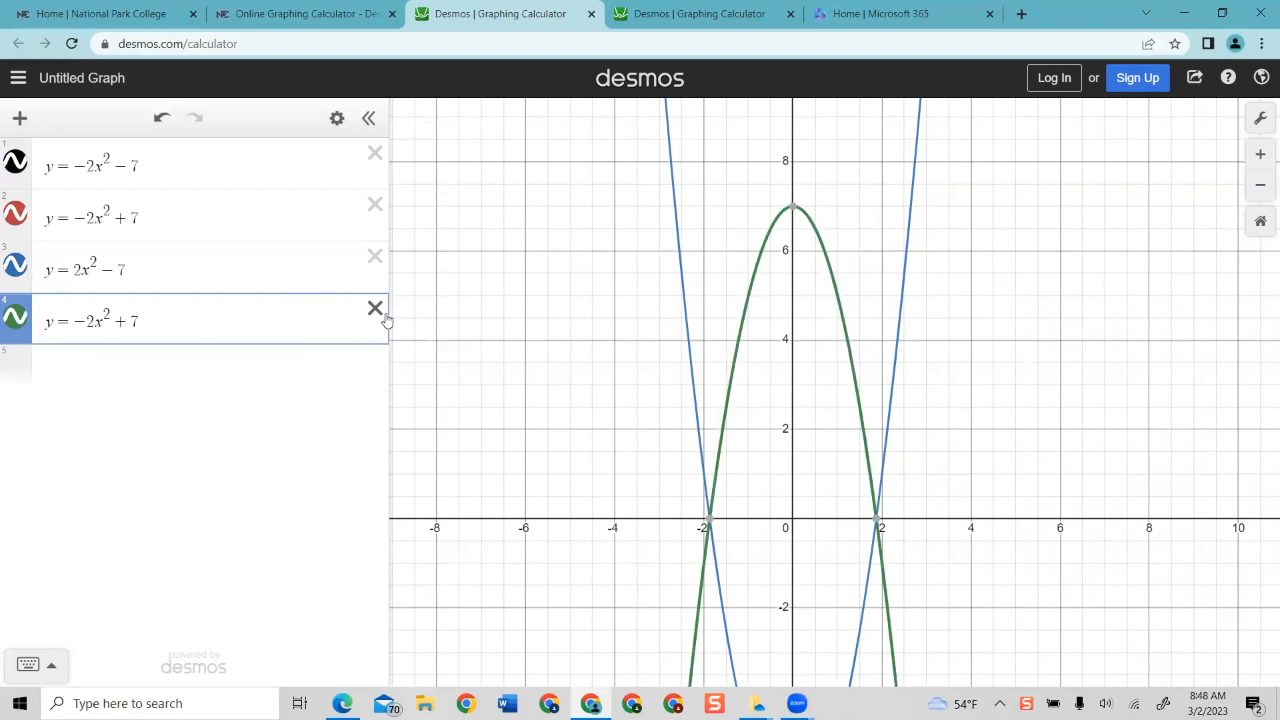
left_click(375, 308)
left_click(376, 256)
left_click(375, 204)
left_click(376, 153)
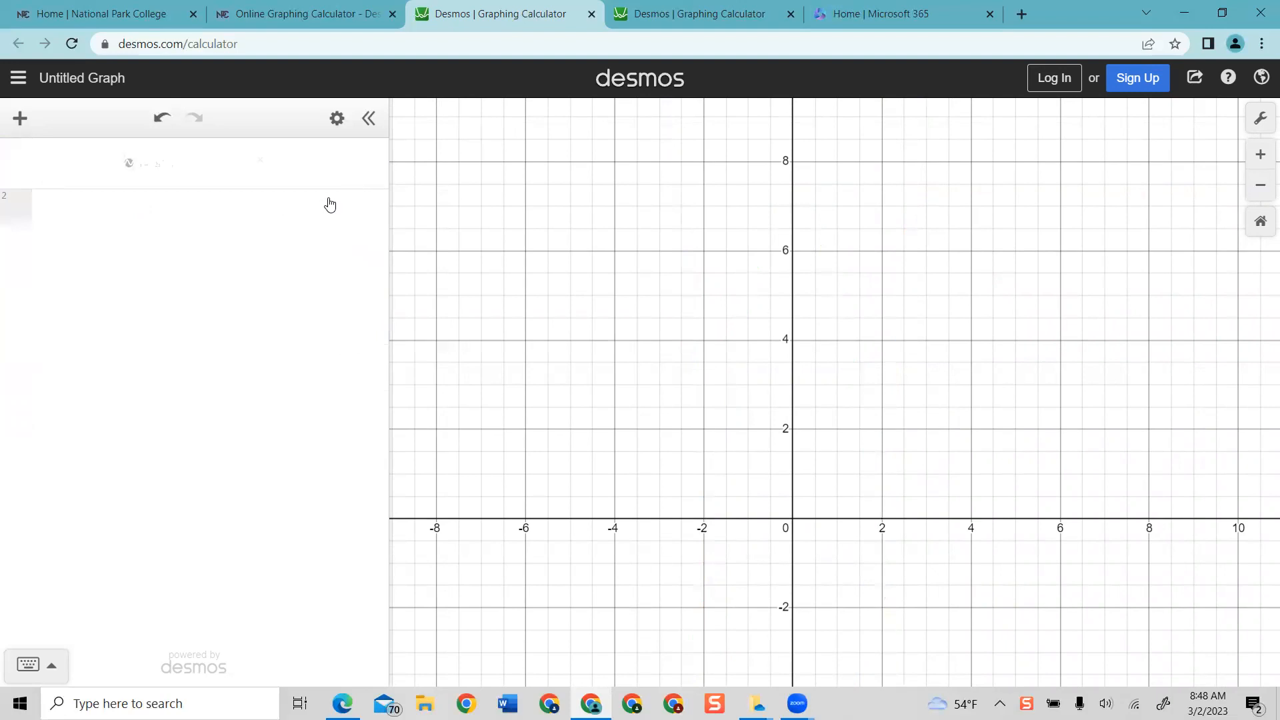
Graph the absolute value equation y = |x| + 7 and bring its vertex into view
left_click(263, 177)
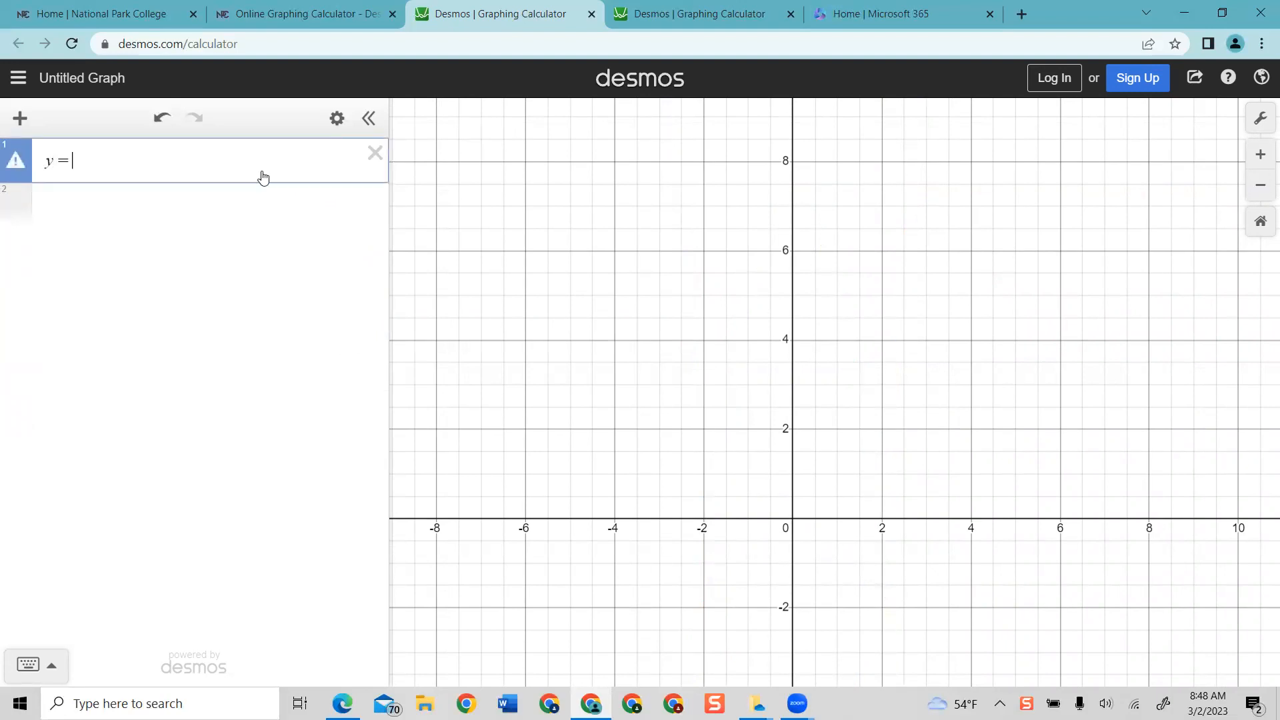
key("BackSpace")
type("|x|")
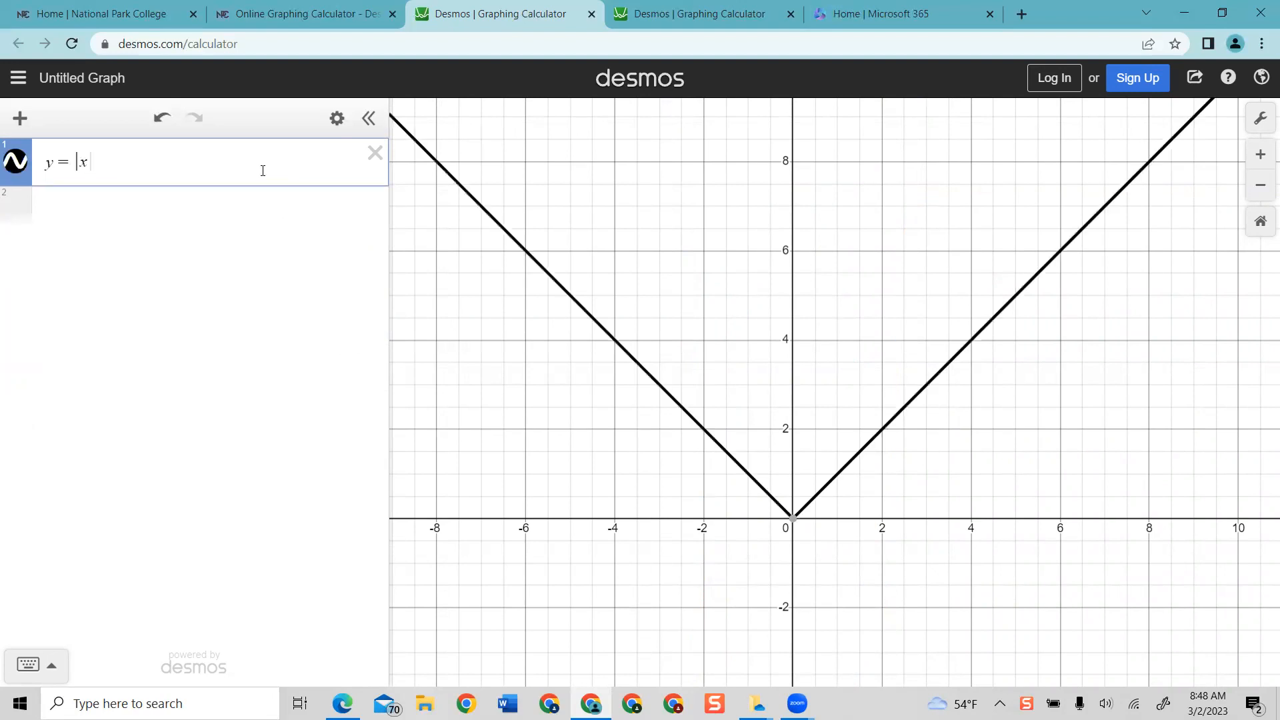
key("Right")
type("+7")
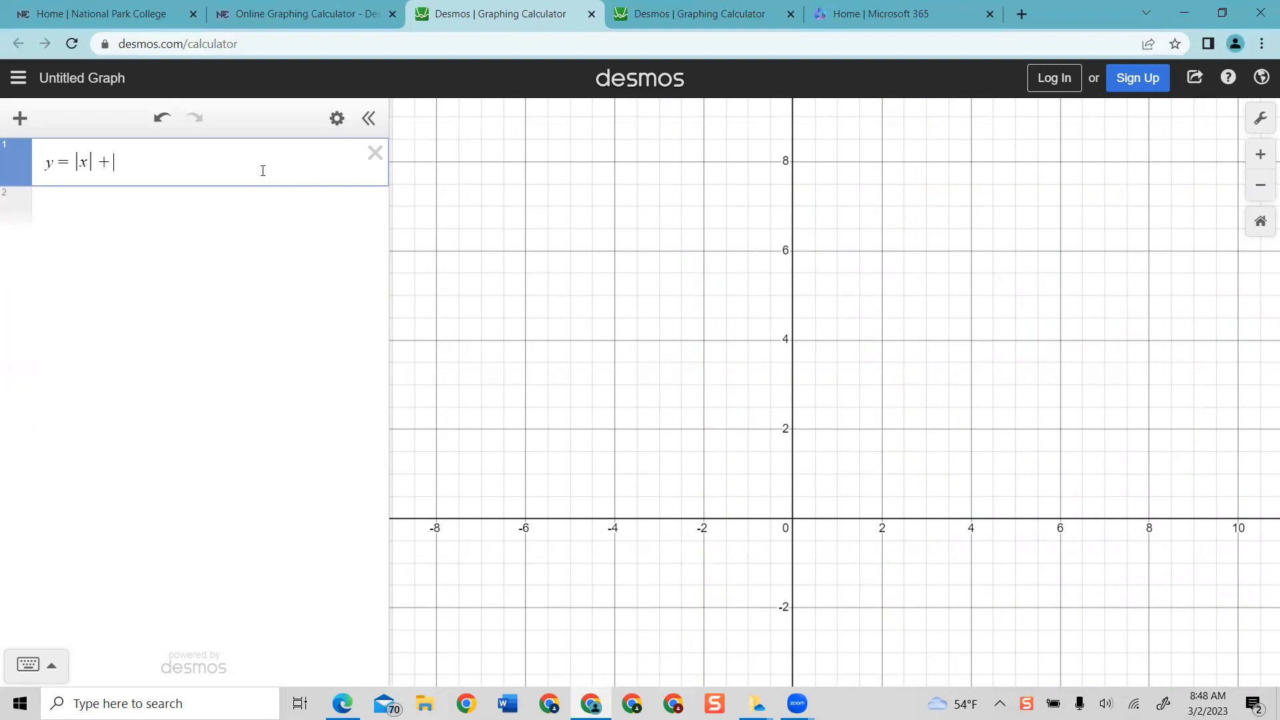
left_click_drag(703, 194, 714, 256)
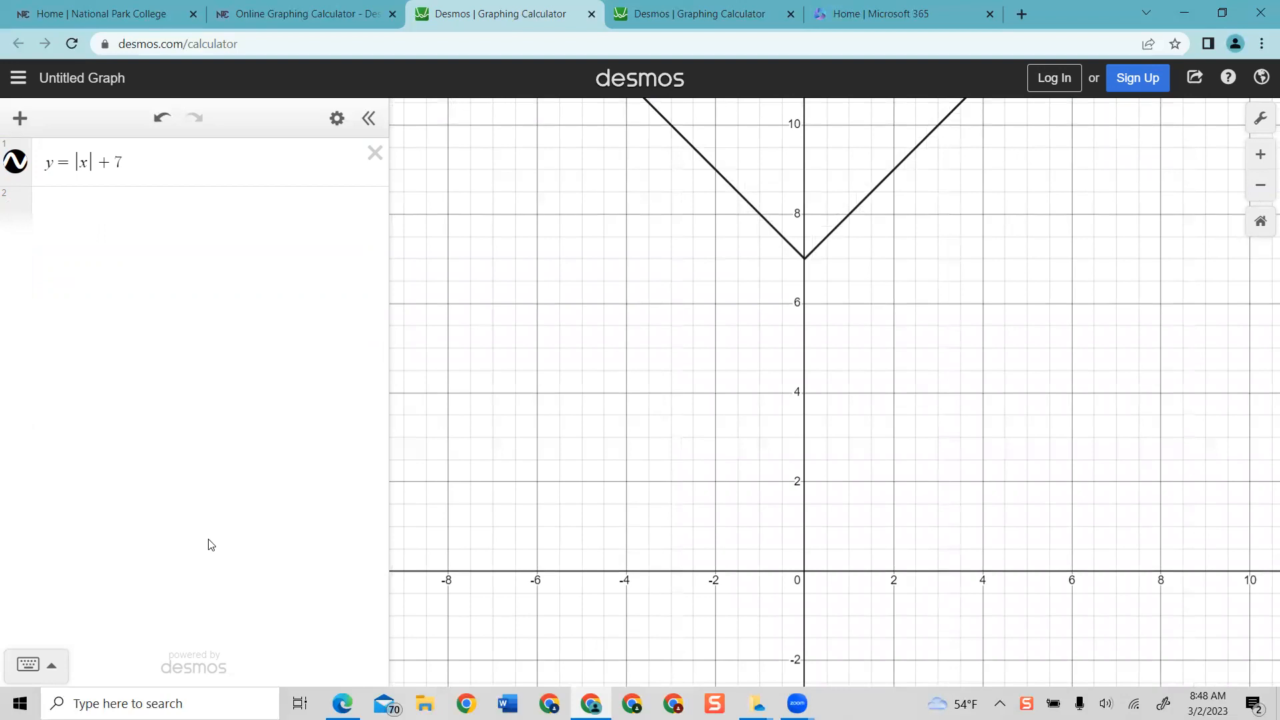
Open the on-screen math keypad, append a square and absolute value bars to the equation, and check the letter layout
left_click(51, 668)
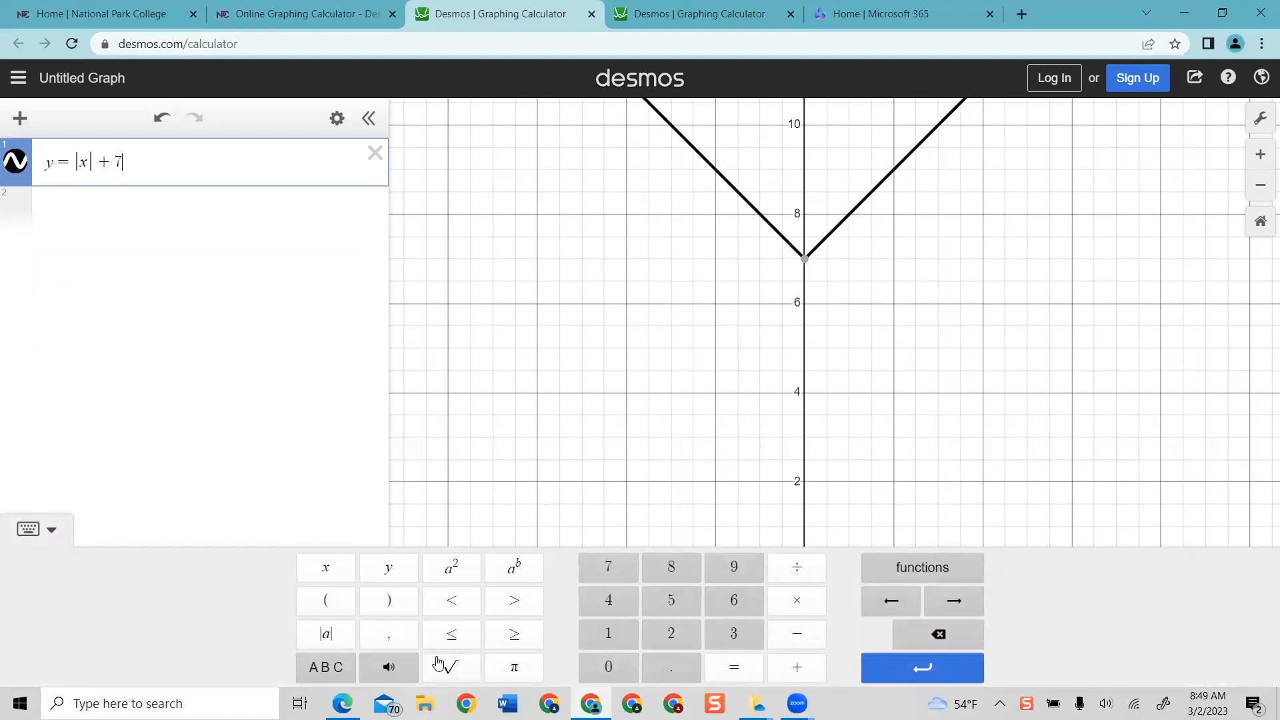
left_click(458, 576)
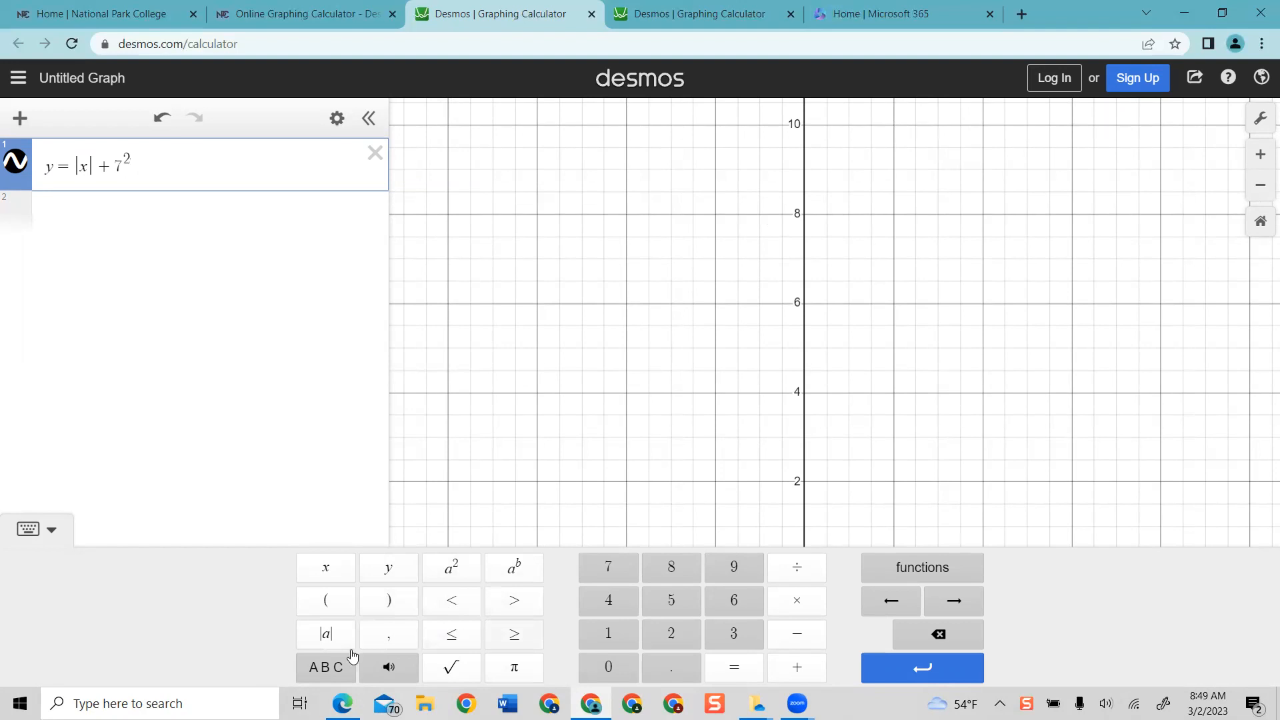
left_click(328, 637)
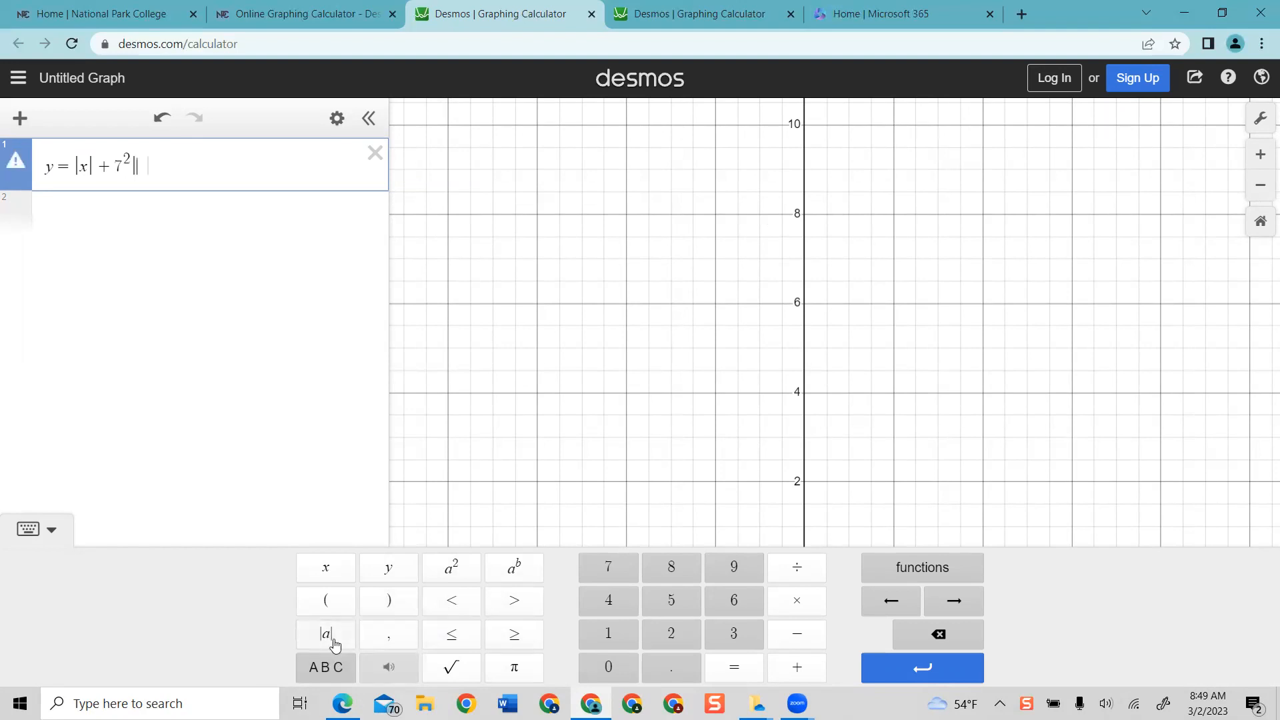
left_click(326, 668)
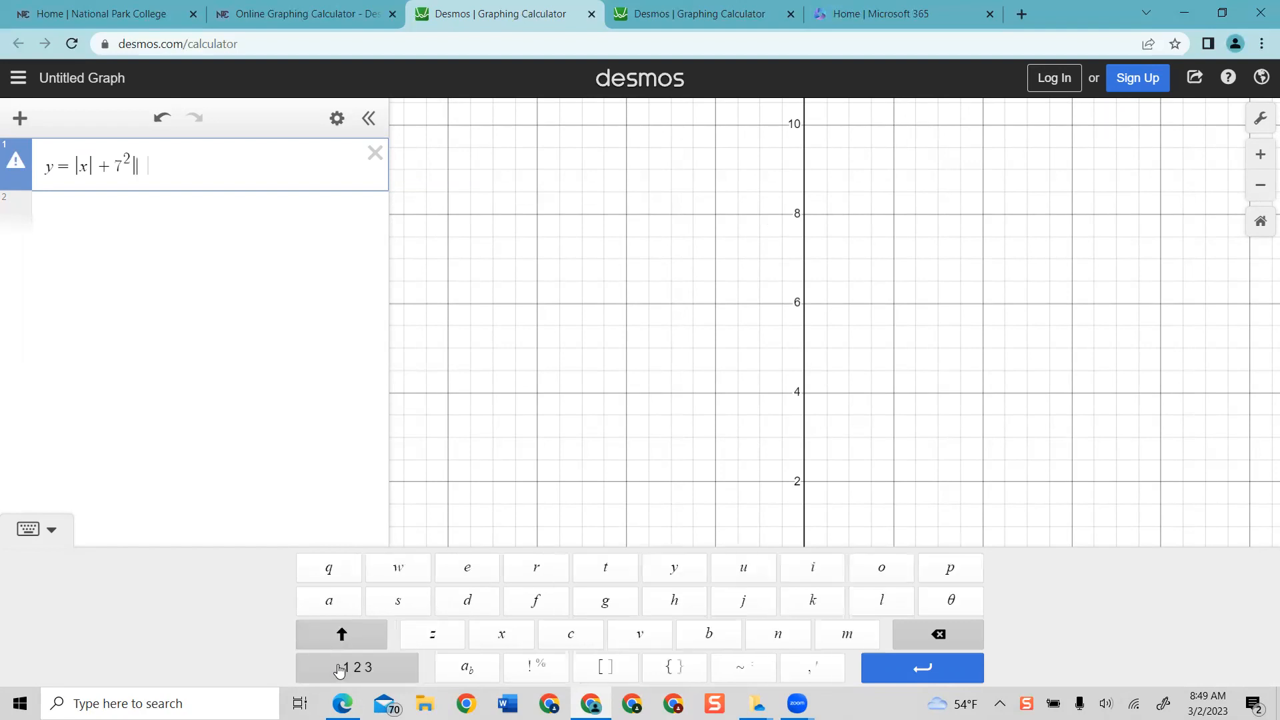
left_click(402, 667)
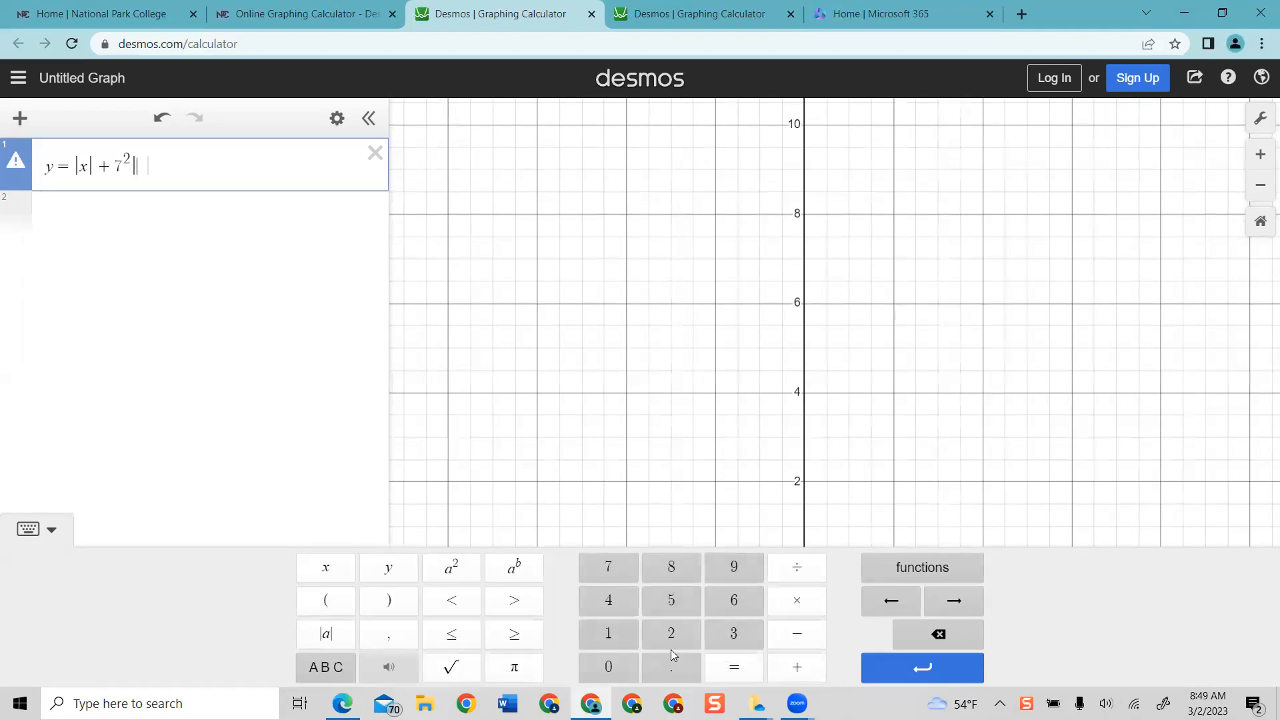
Insert an nth root from the number theory functions and fill it in as the cube root of 8
left_click(922, 567)
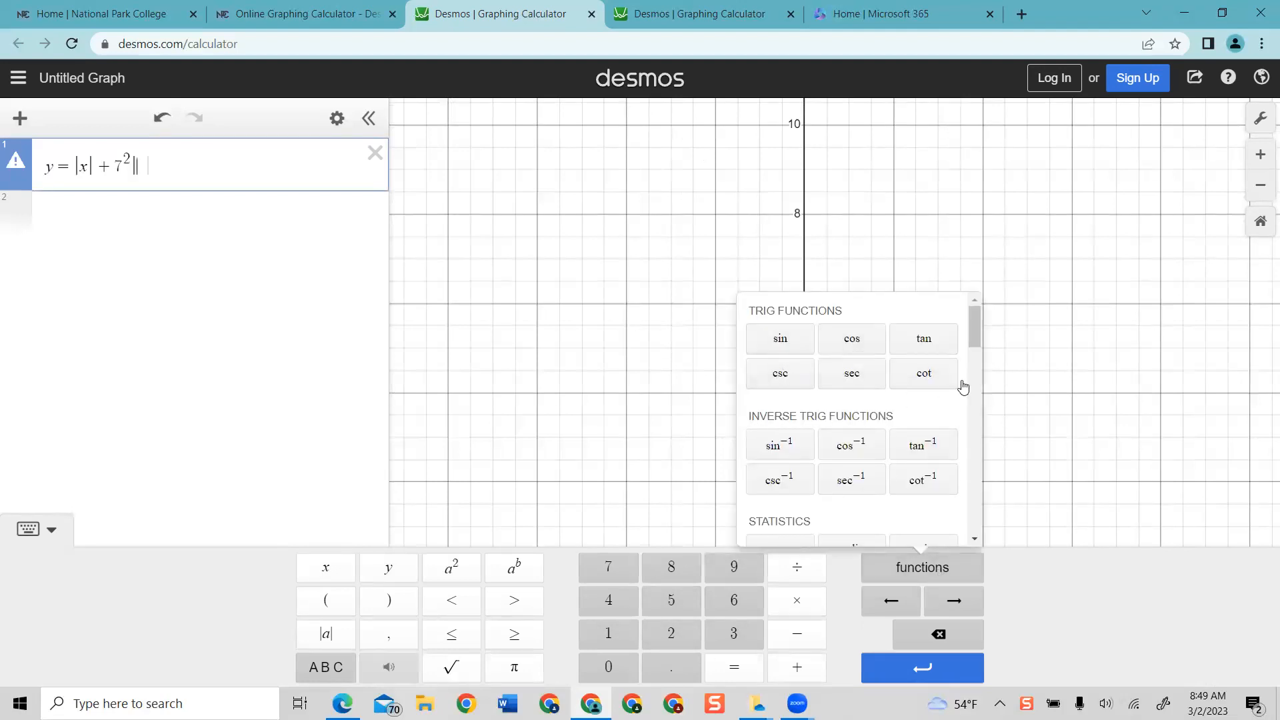
left_click_drag(979, 337, 971, 524)
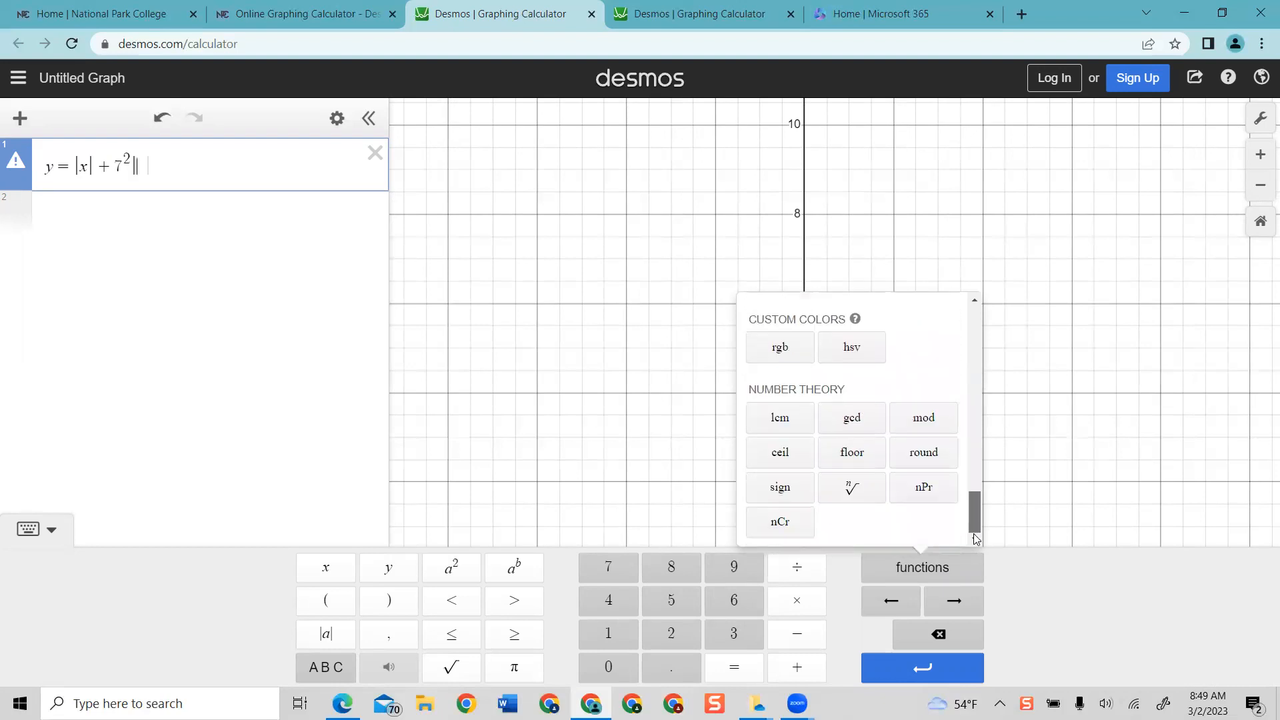
left_click(851, 489)
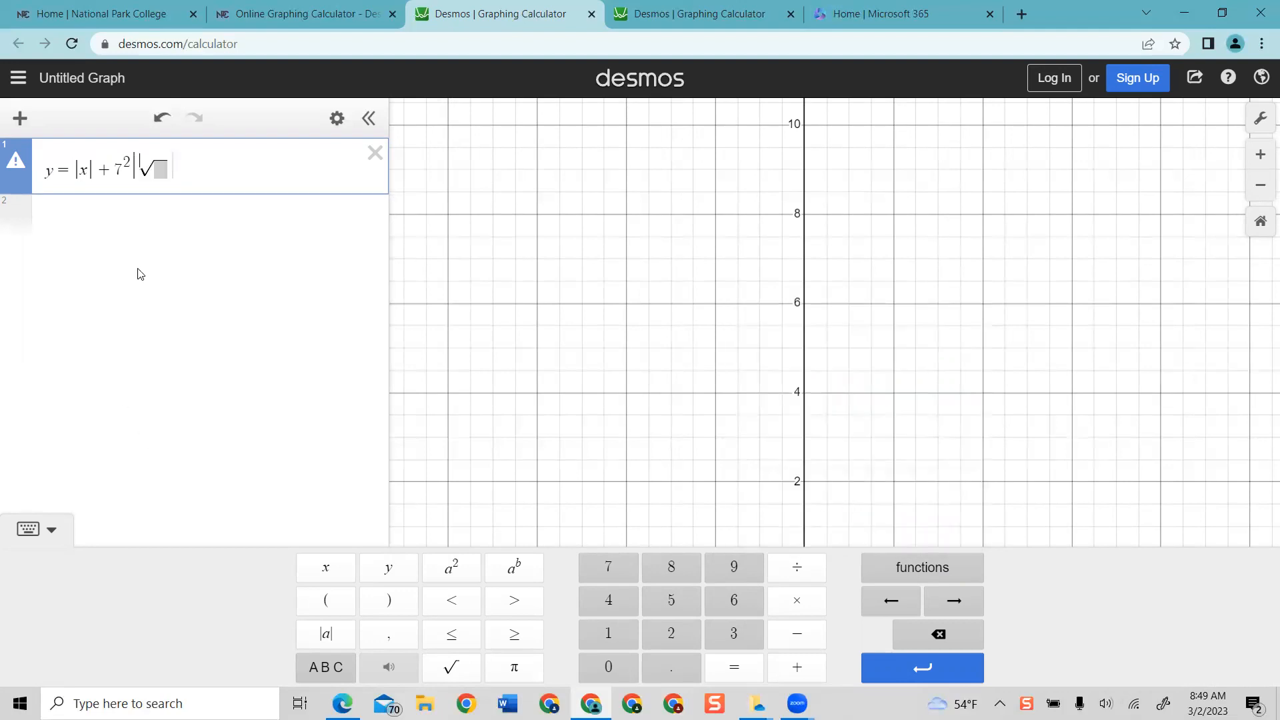
type("3")
key("Right")
type("8")
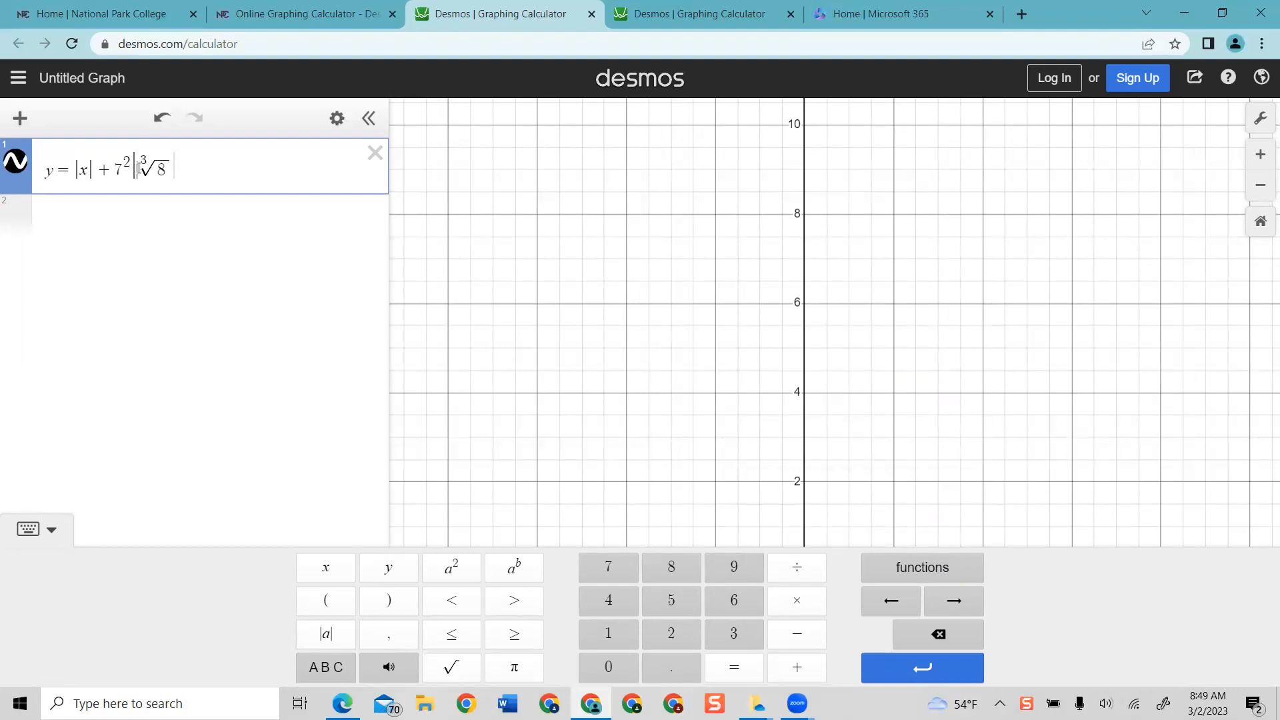
Replace everything before the cube root so the equation reads y = ∛8
key("BackSpace")
key("BackSpace")
key("BackSpace")
key("BackSpace")
key("BackSpace")
key("BackSpace")
key("BackSpace")
key("BackSpace")
key("BackSpace")
key("BackSpace")
key("BackSpace")
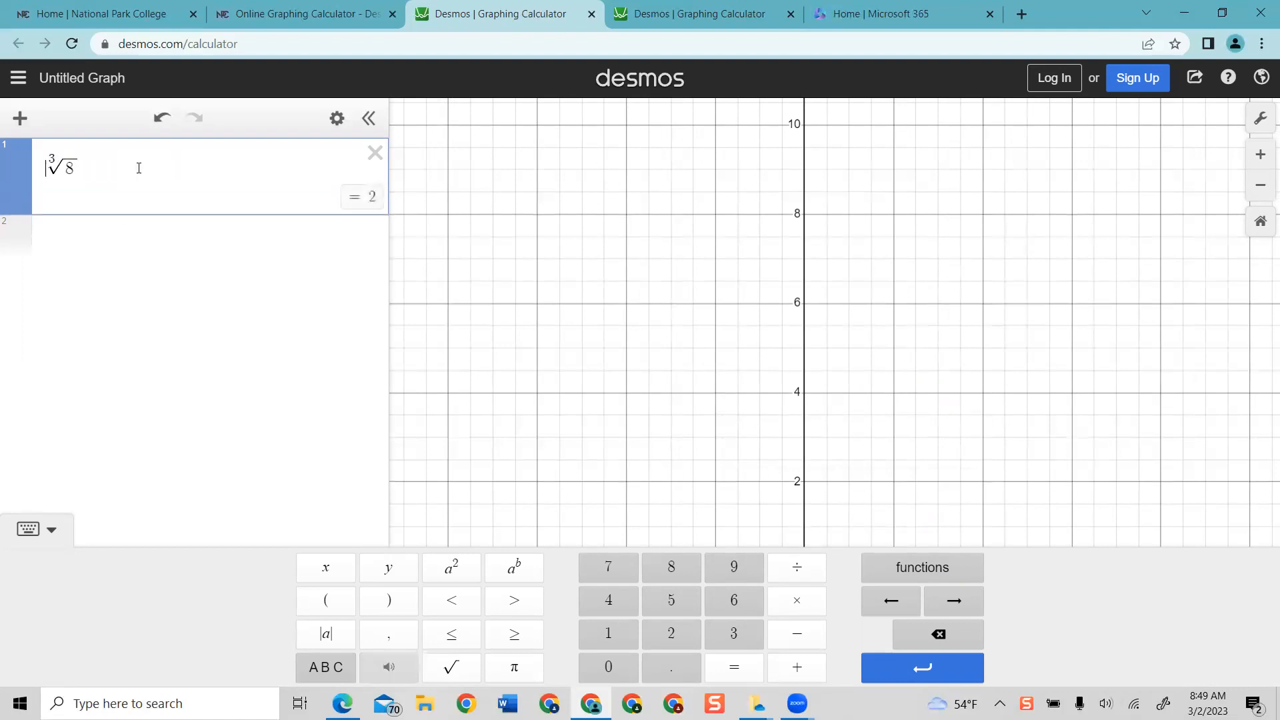
type("y = ")
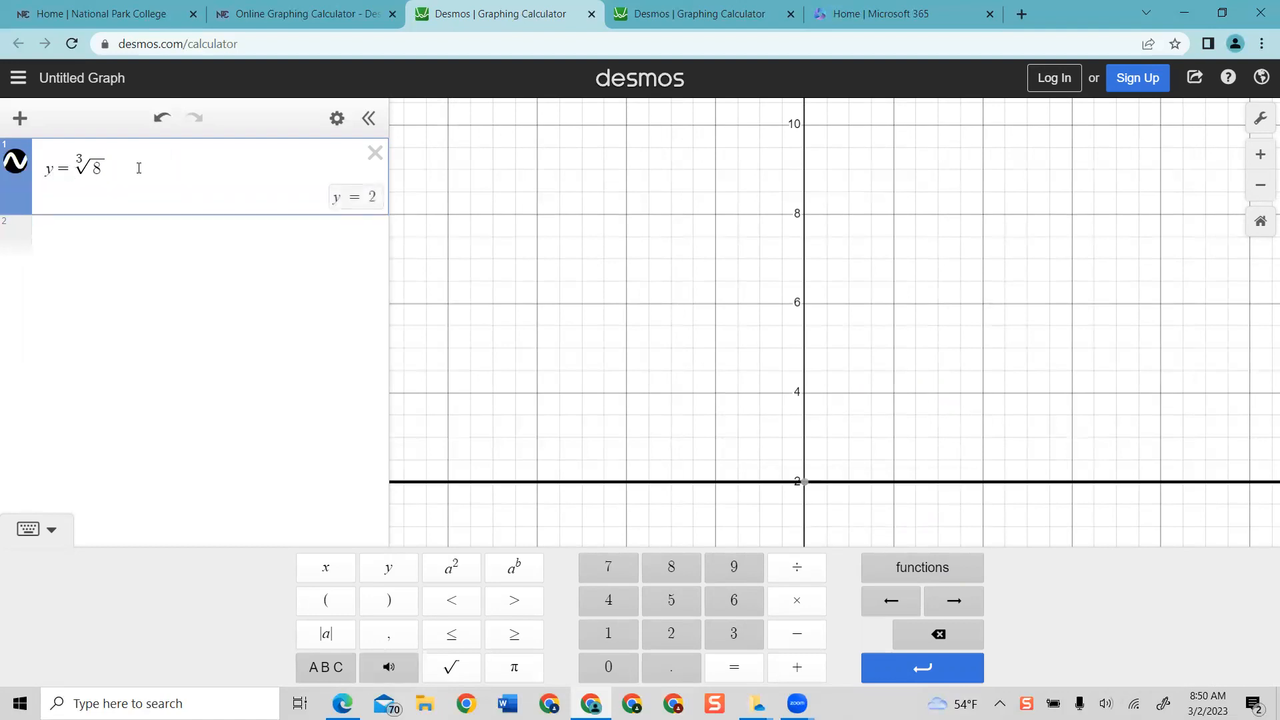
Multiply the cube root by x to graph y = x∛8, and look along the line
type("x")
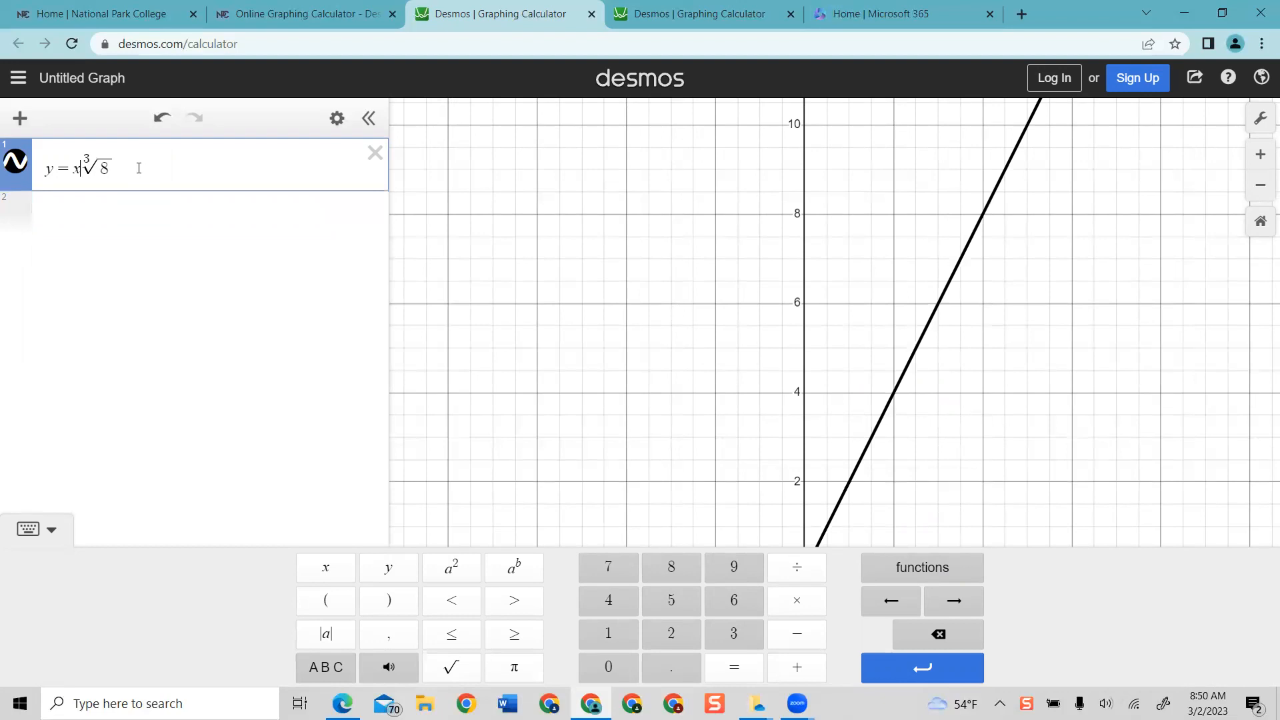
left_click_drag(744, 329, 616, 224)
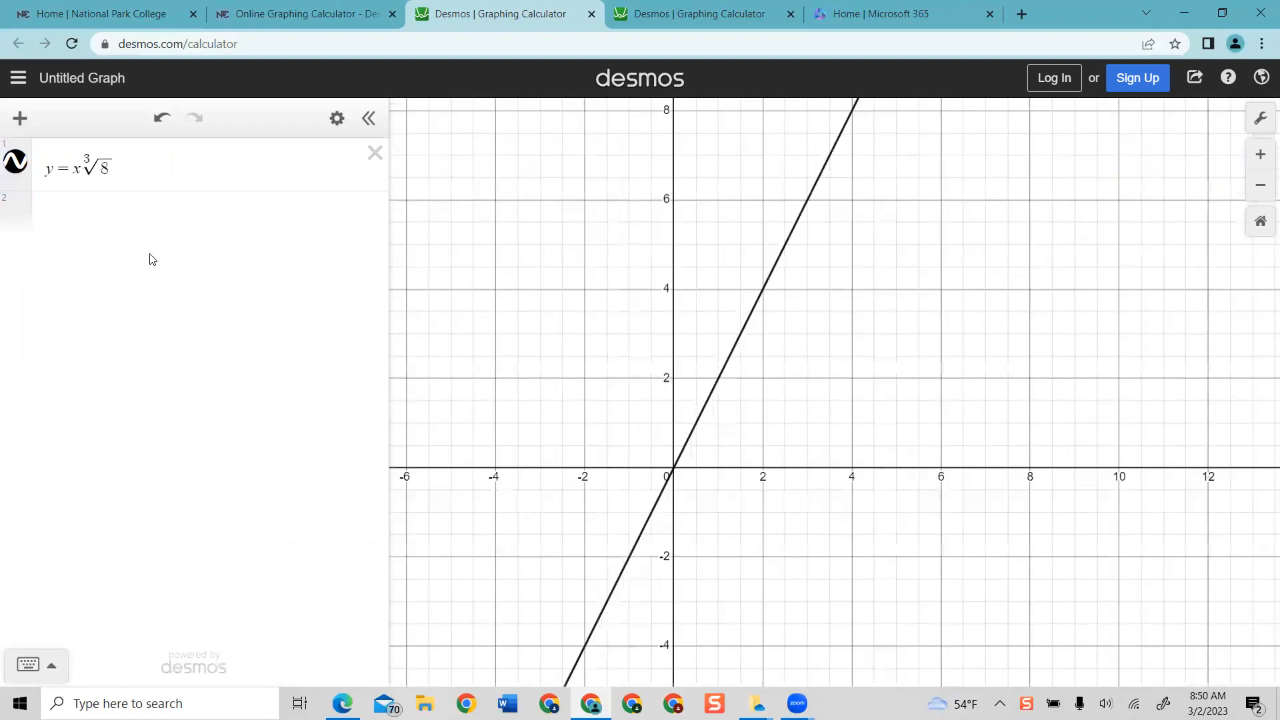
left_click_drag(602, 442, 622, 198)
left_click_drag(468, 577, 584, 460)
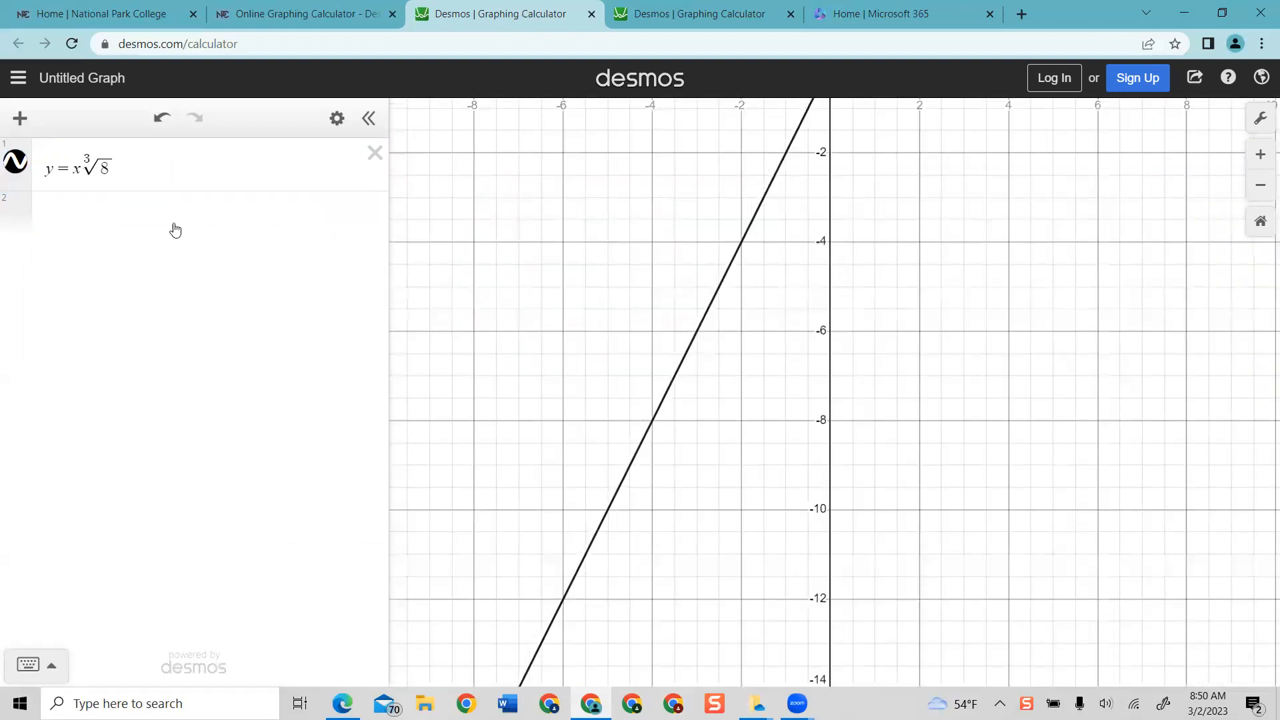
Browse the keypad's function list as far as the distributions, and select the calculator's web address
left_click(52, 667)
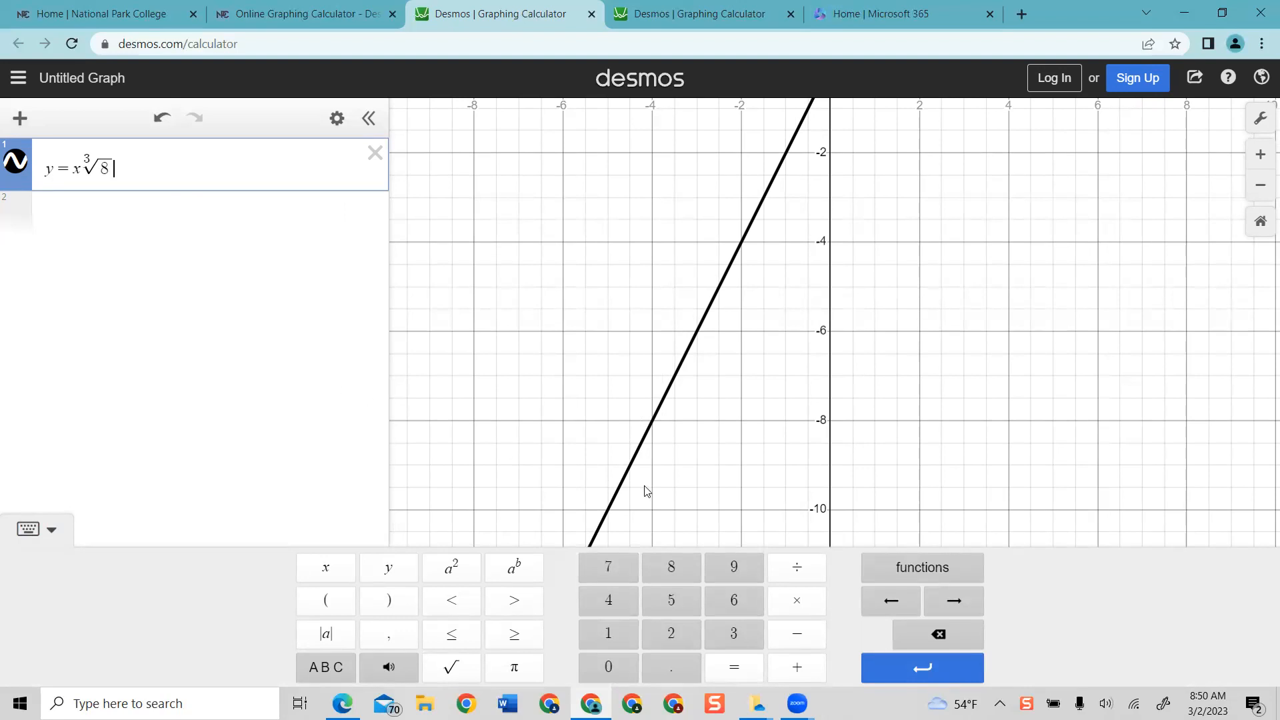
left_click(920, 572)
left_click_drag(977, 326, 988, 413)
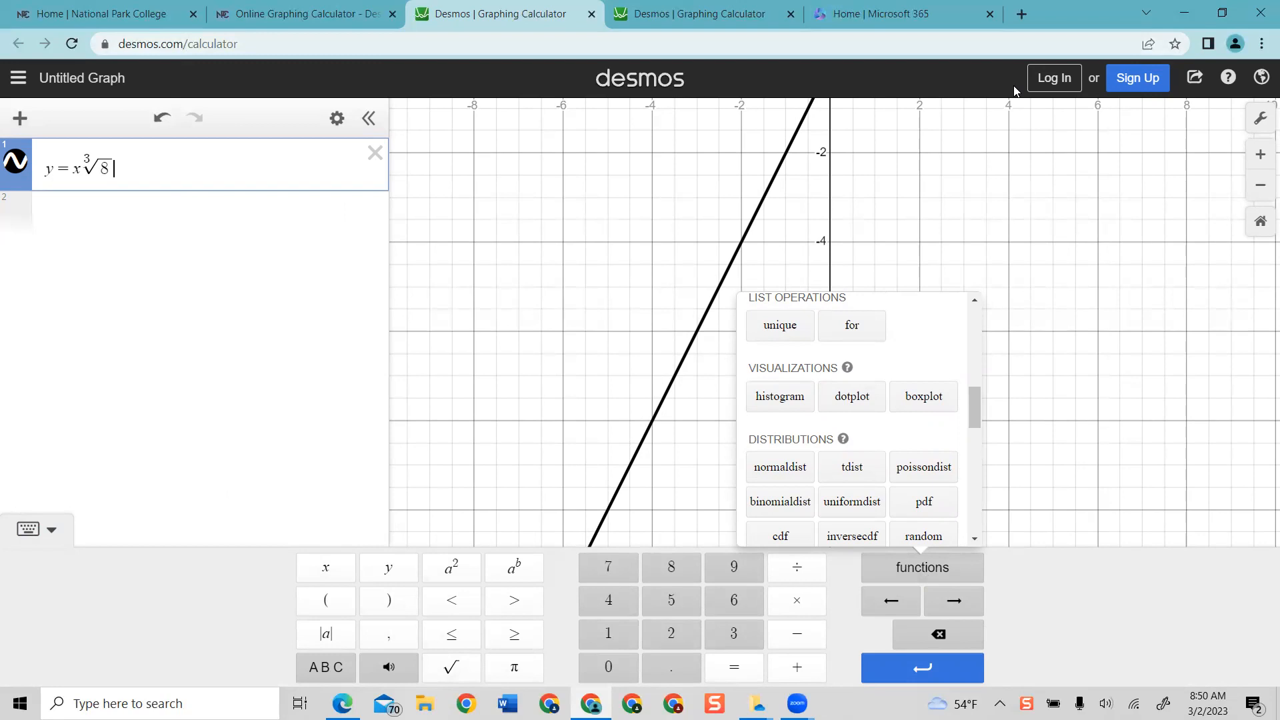
left_click(304, 46)
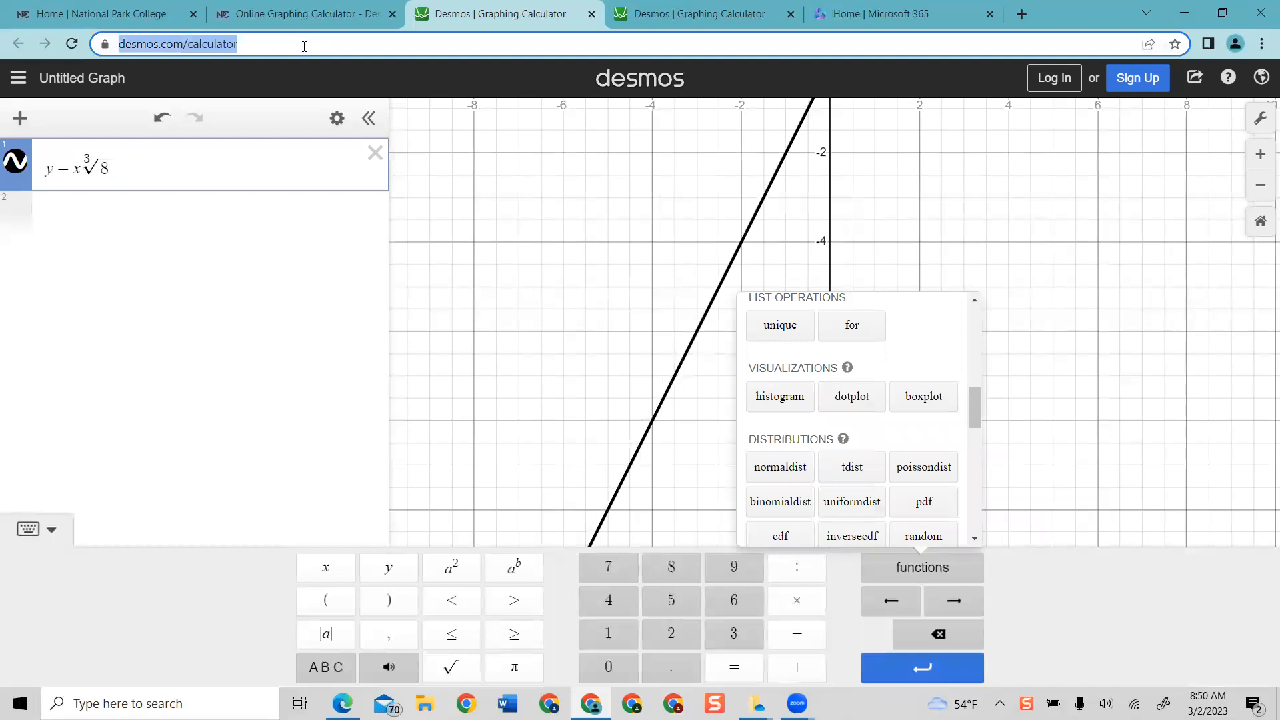